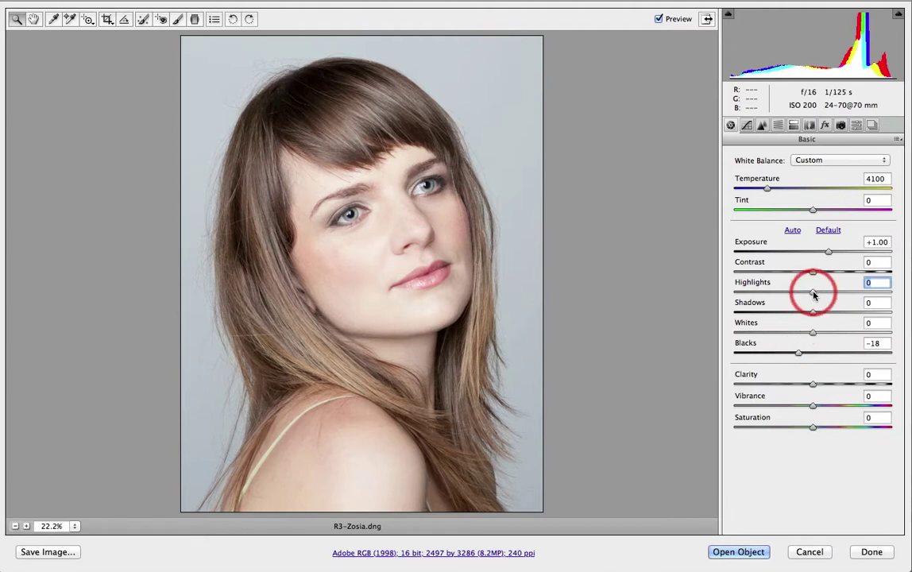
# Raise the portrait's Highlights to +100 and lower its Contrast to -50
pyautogui.moveTo(814, 294); pyautogui.dragTo(893, 81)
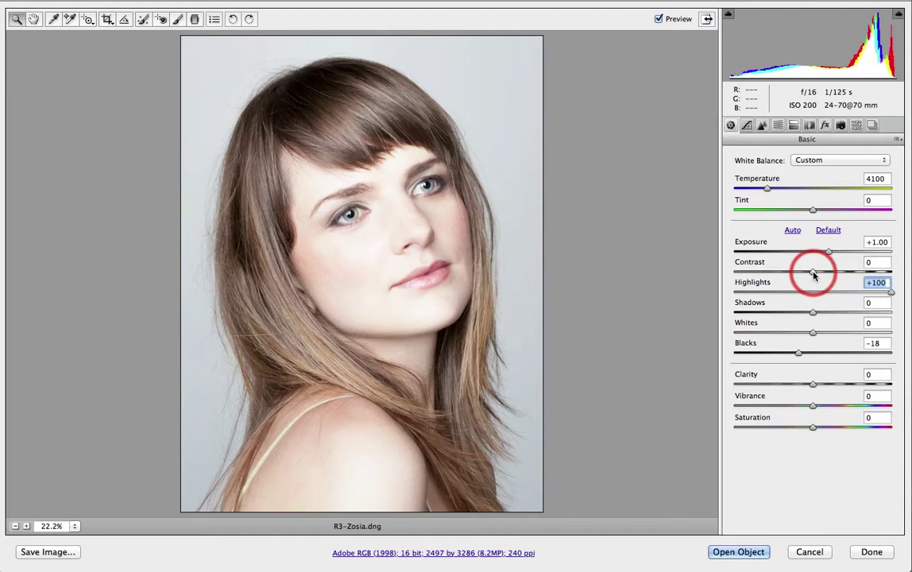
pyautogui.moveTo(813, 274); pyautogui.dragTo(774, 275)
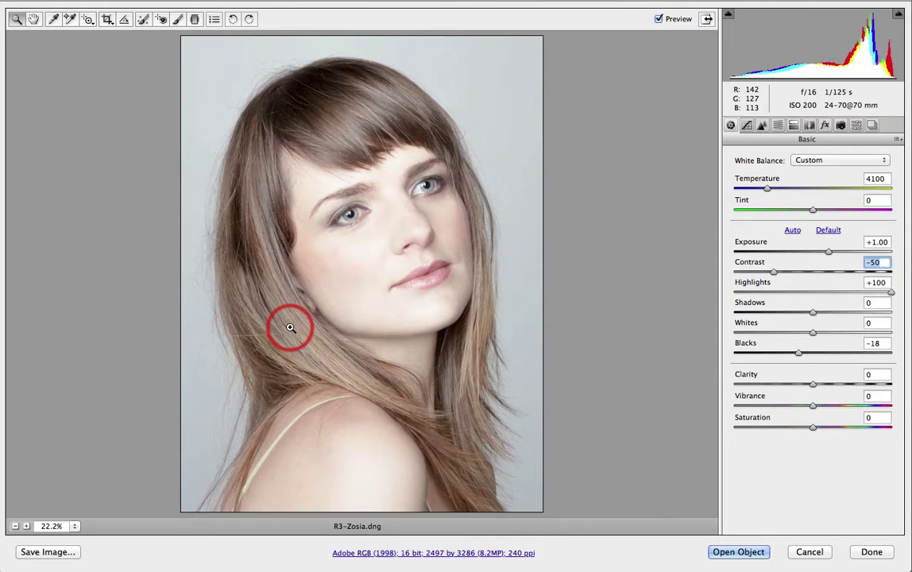
# On the parametric tone curve, try Lights at +80, check highlight clipping, and reduce Lights to +38
pyautogui.click(747, 127)
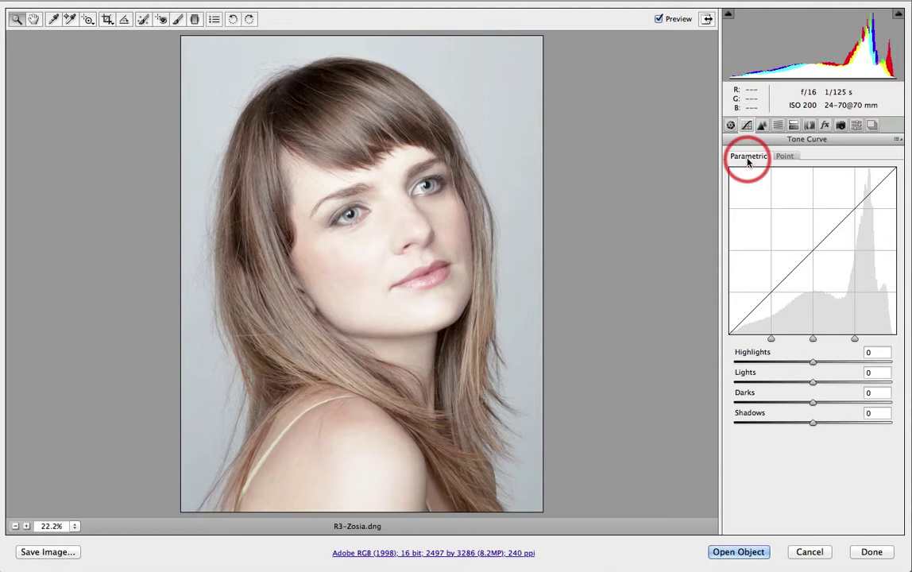
pyautogui.click(784, 156)
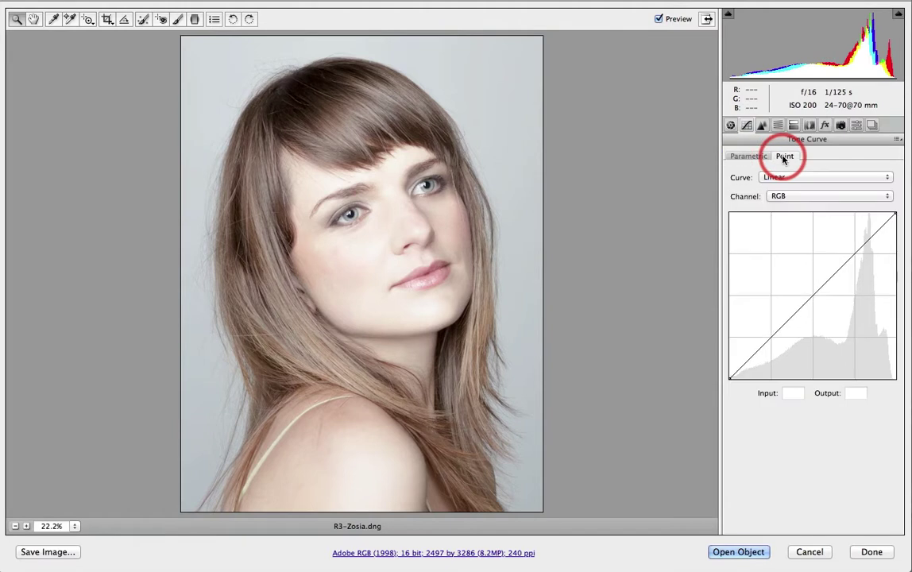
pyautogui.click(747, 157)
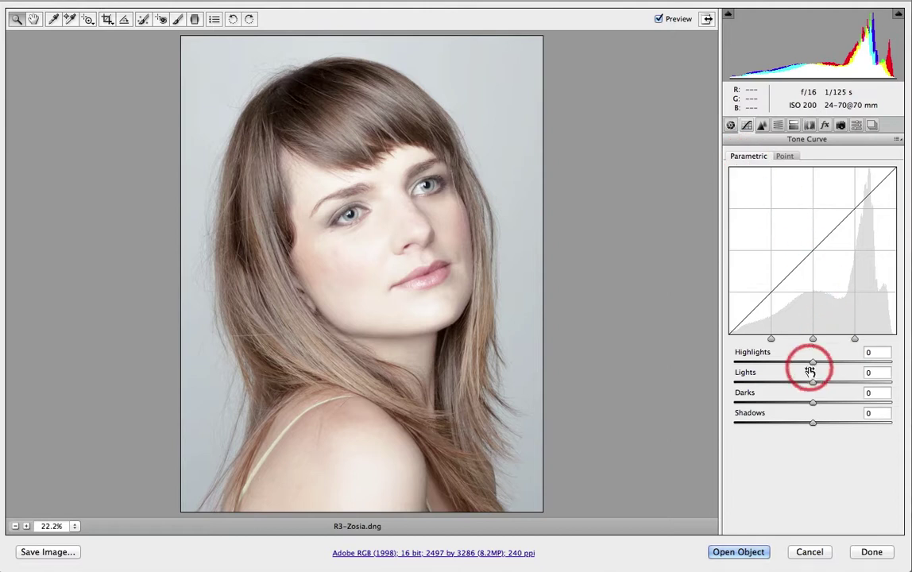
pyautogui.moveTo(813, 382); pyautogui.dragTo(876, 390)
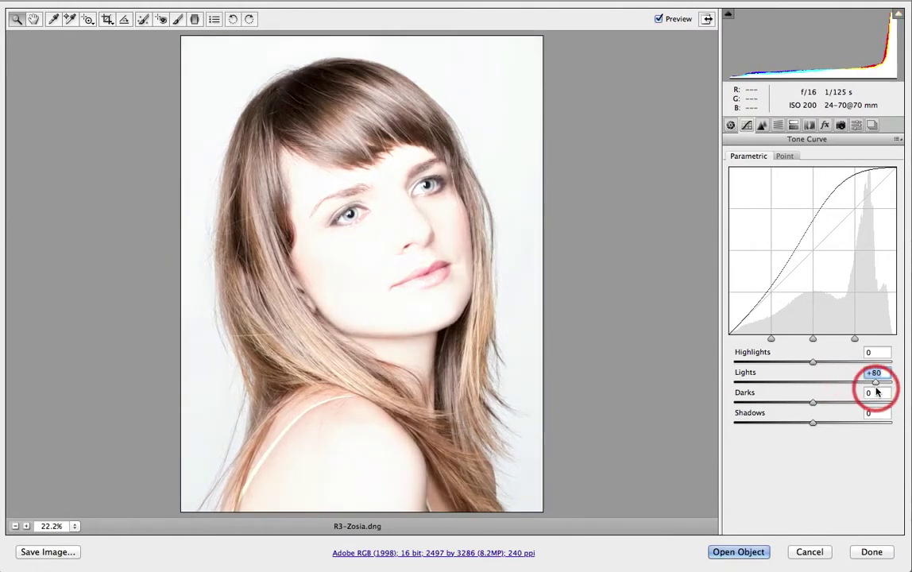
pyautogui.click(897, 15)
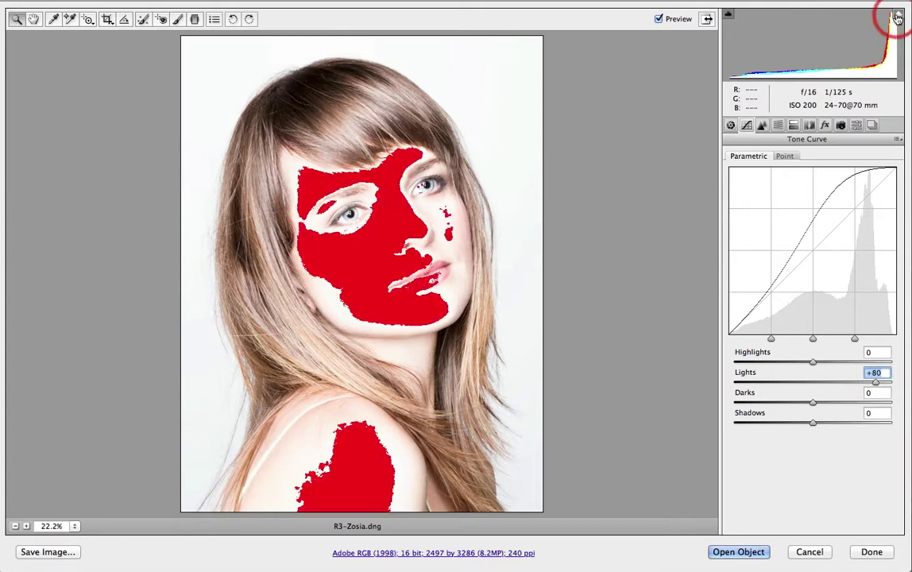
pyautogui.click(898, 15)
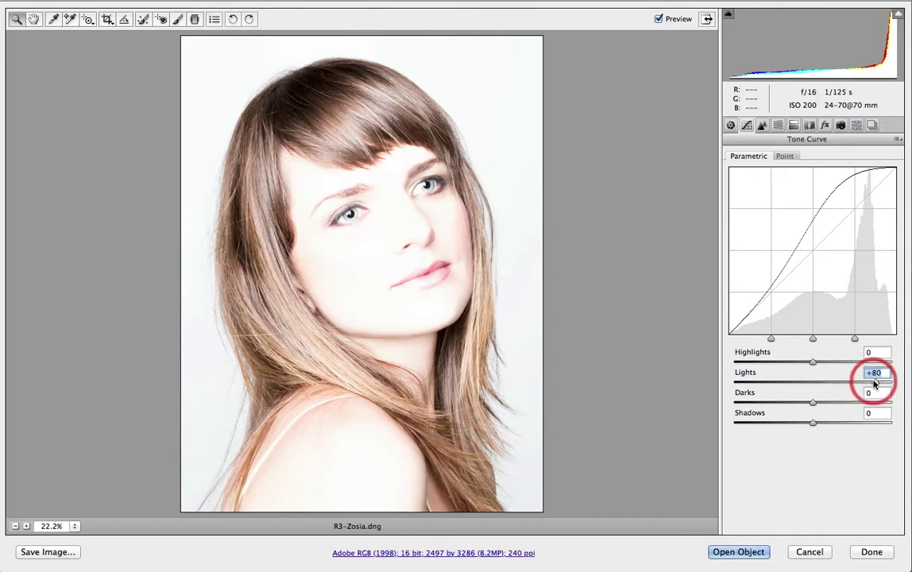
pyautogui.moveTo(875, 385); pyautogui.dragTo(843, 385)
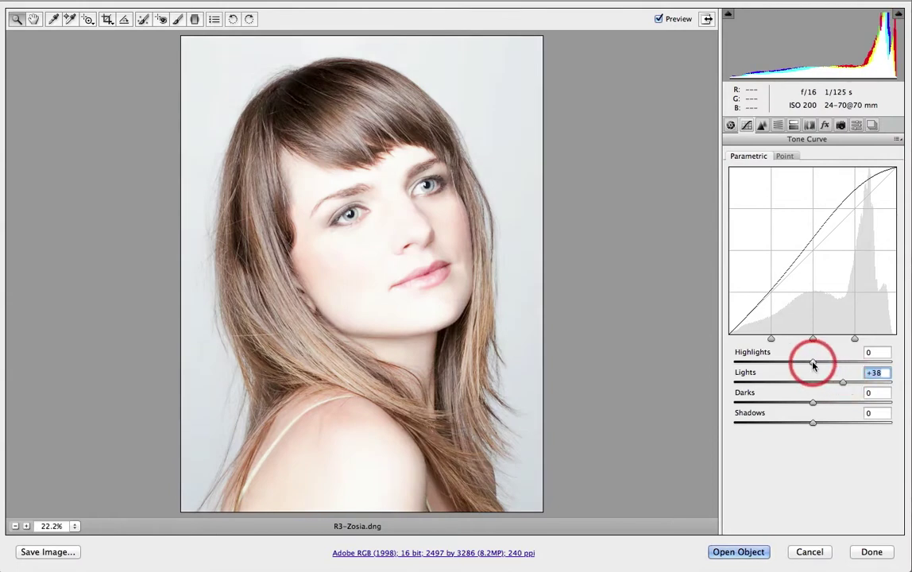
# Shift the parametric curve's highlights split to 90 and lower the curve's Highlights to -60
pyautogui.moveTo(812, 364); pyautogui.dragTo(777, 367)
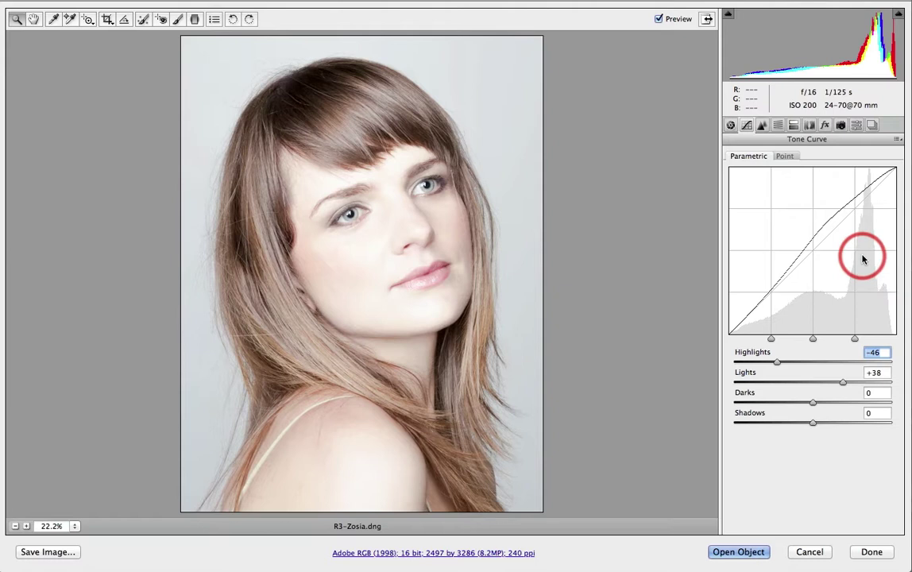
pyautogui.doubleClick(777, 363)
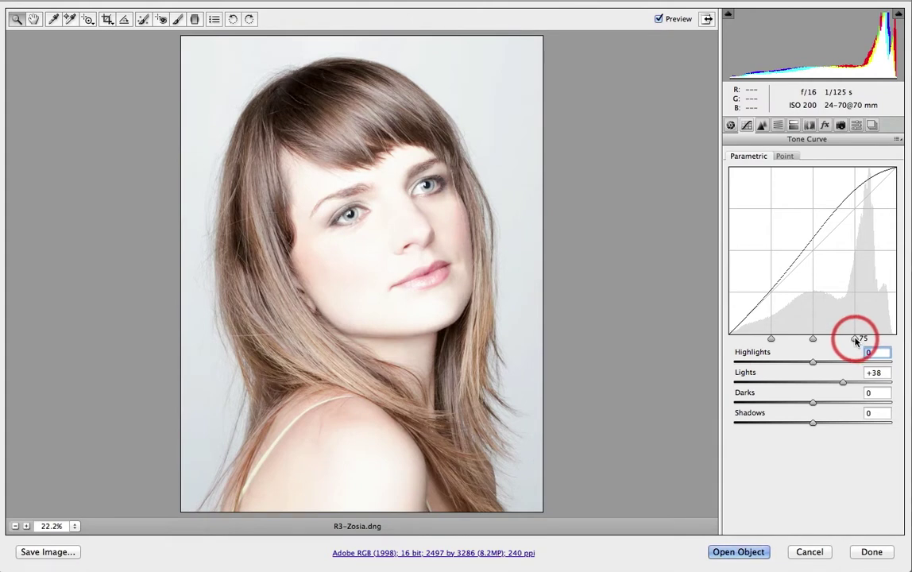
pyautogui.moveTo(855, 340); pyautogui.dragTo(880, 341)
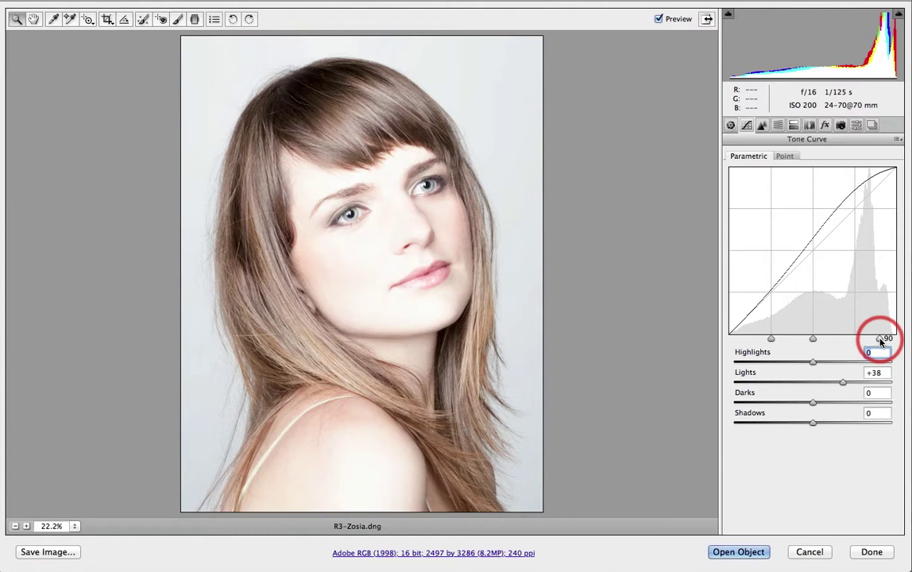
pyautogui.moveTo(824, 360); pyautogui.dragTo(777, 367)
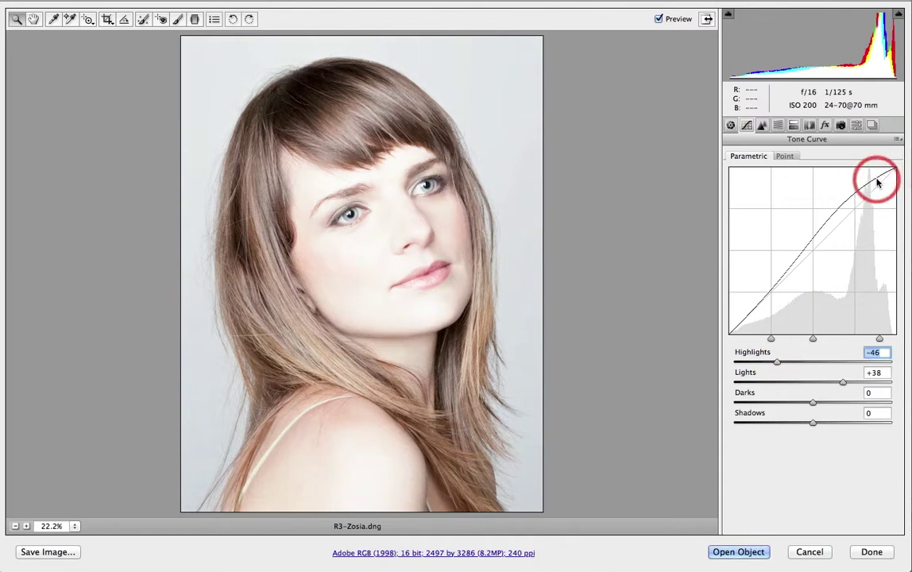
pyautogui.moveTo(777, 365); pyautogui.dragTo(769, 365)
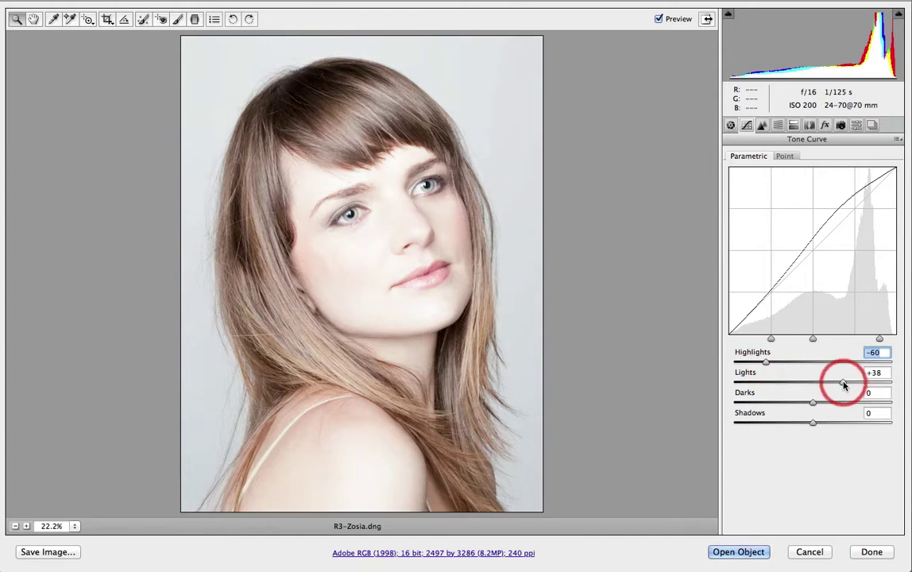
# Shift the parametric curve's midtone split to 75, set Lights to +76, and check highlight clipping
pyautogui.moveTo(813, 343); pyautogui.dragTo(871, 385)
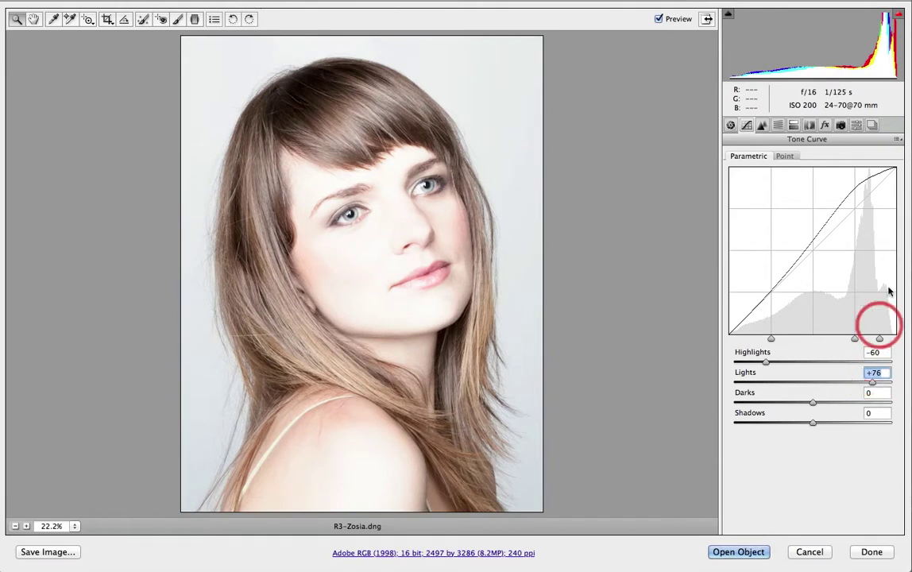
pyautogui.click(897, 16)
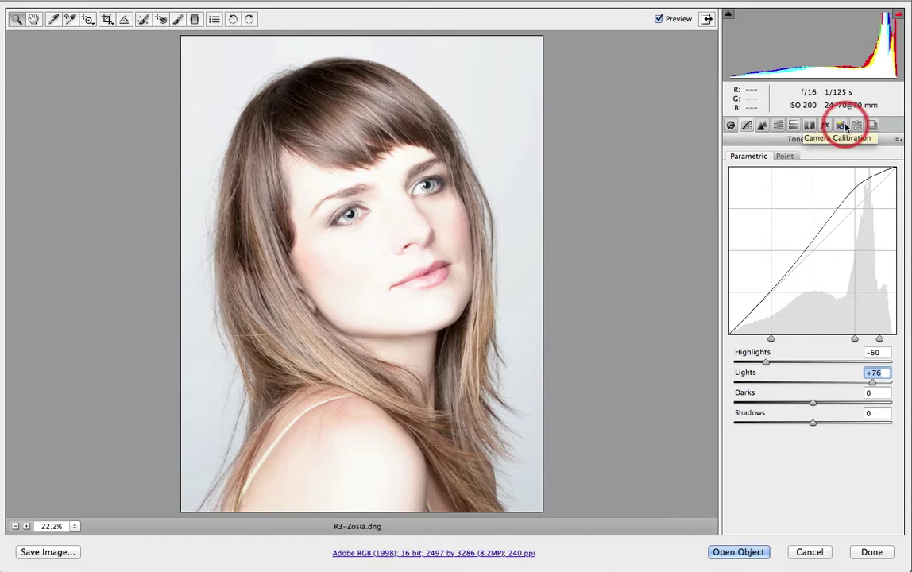
# Reduce the portrait's Vibrance to -23 and its Shadows to -38 in the basic adjustments
pyautogui.click(731, 125)
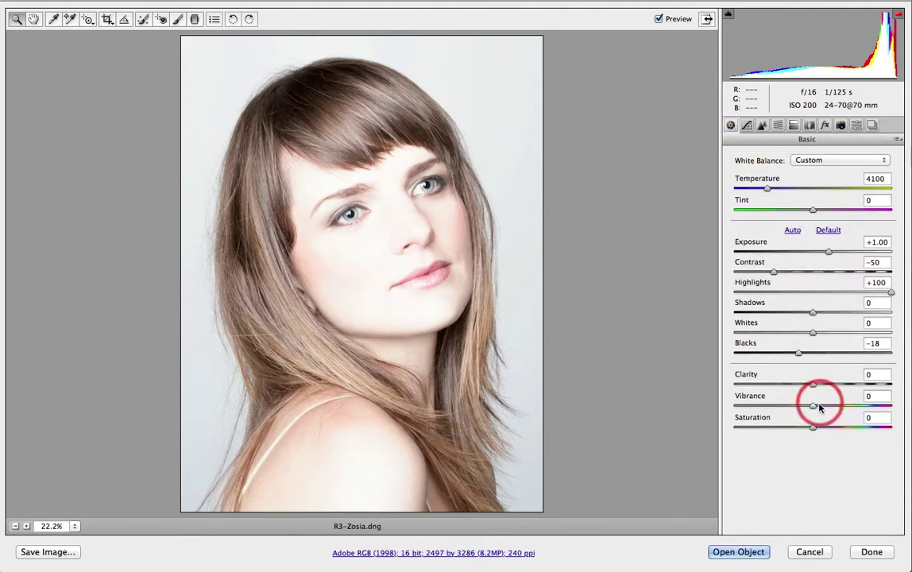
pyautogui.moveTo(814, 408); pyautogui.dragTo(796, 408)
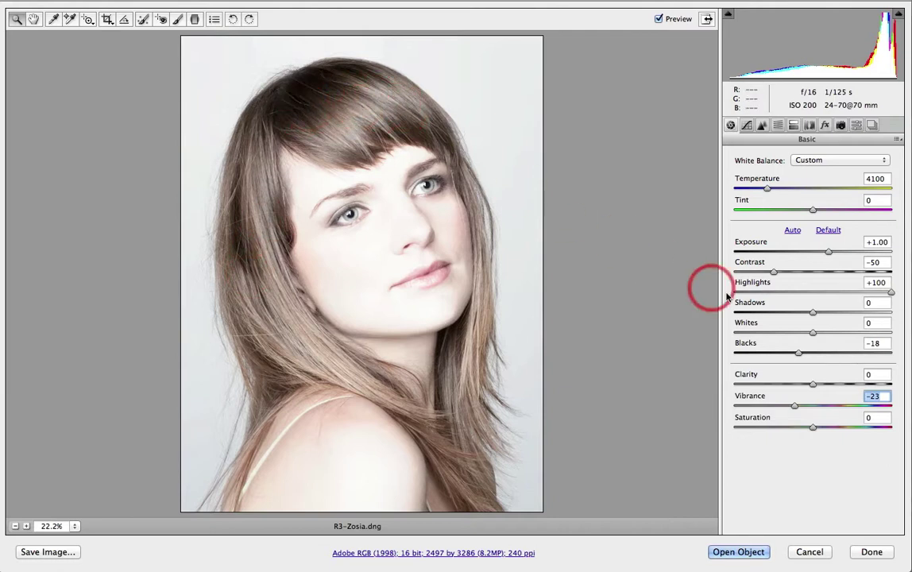
pyautogui.moveTo(810, 314); pyautogui.dragTo(784, 311)
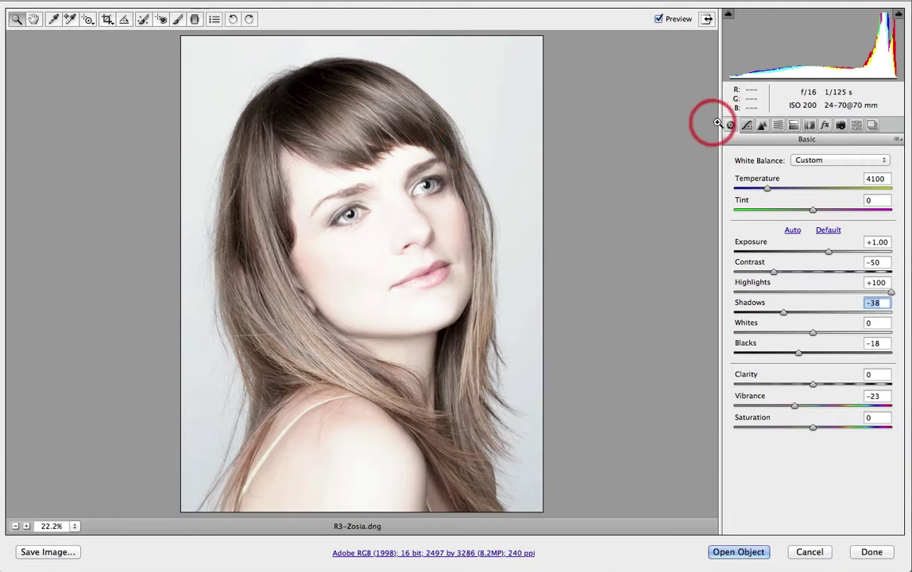
# Reset the parametric tone curve's Highlights and Lights to 0
pyautogui.click(746, 128)
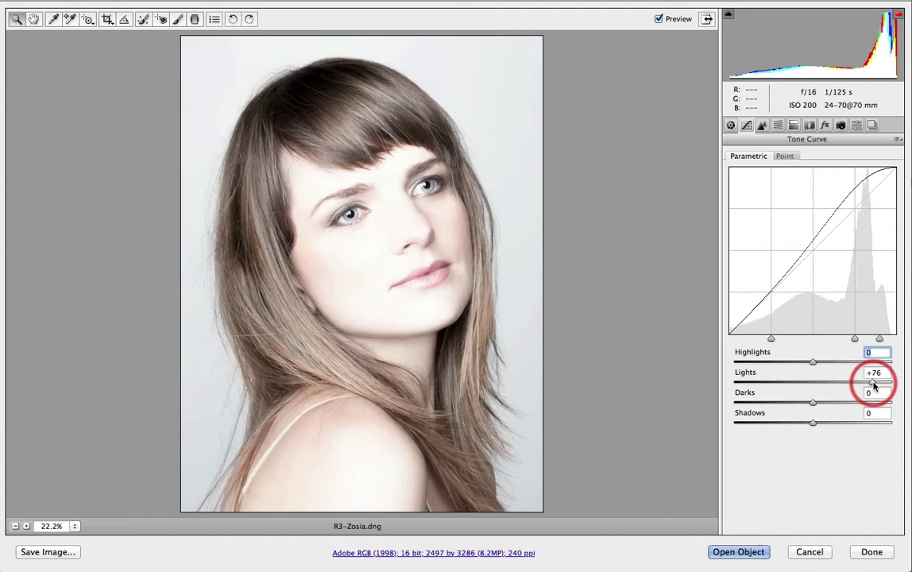
pyautogui.moveTo(872, 385); pyautogui.dragTo(812, 382)
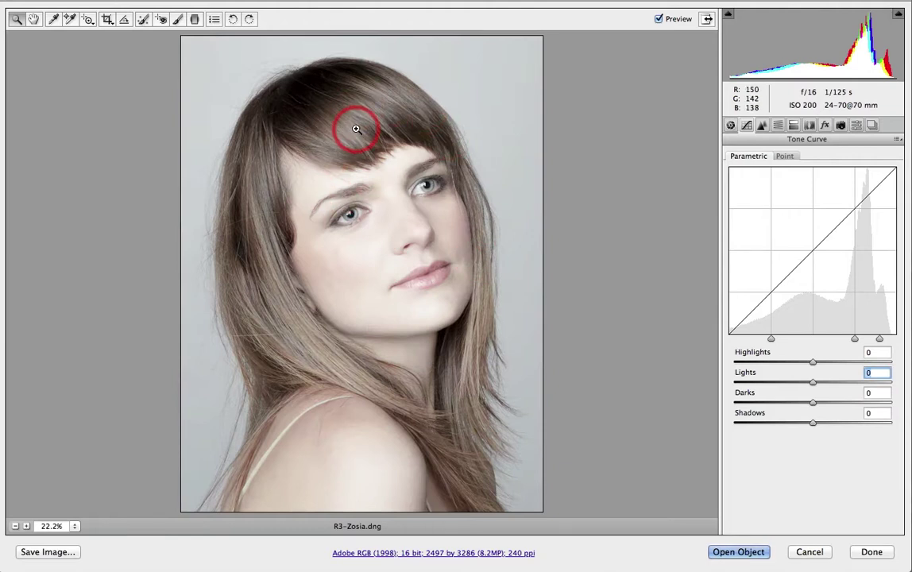
# Add points at 195 and 241 to the RGB point curve by sampling the skin midtones and highlights on the face
pyautogui.click(785, 156)
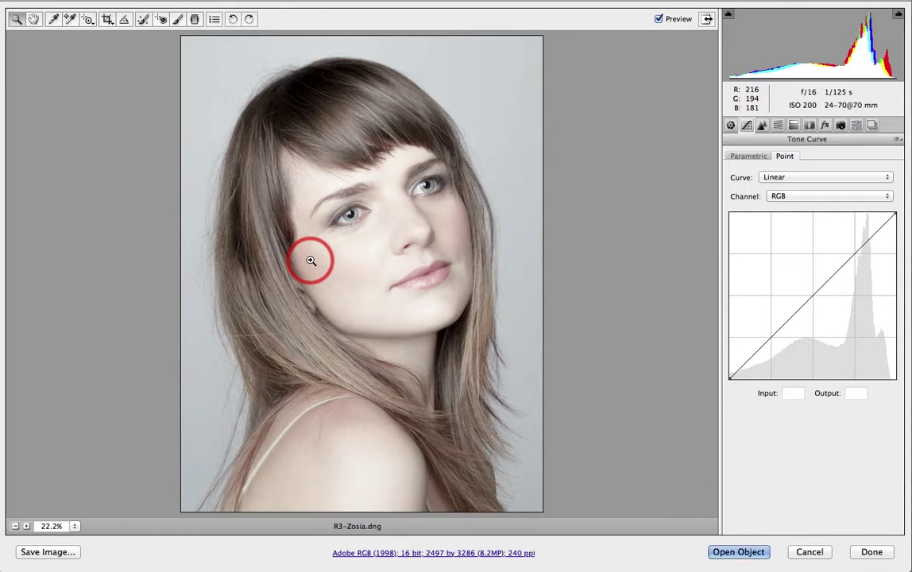
pyautogui.click(370, 258)
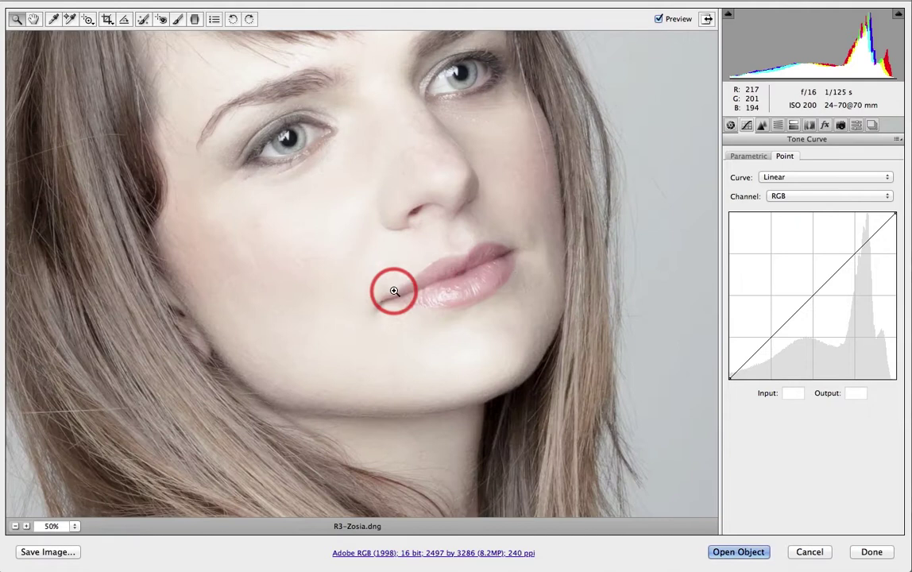
pyautogui.click(392, 289)
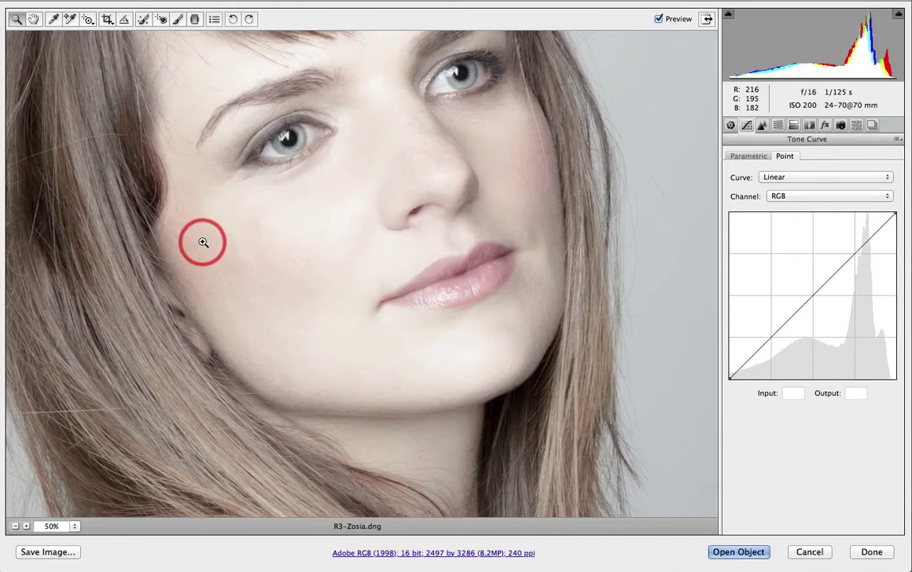
pyautogui.press('shift')
pyautogui.press('super')
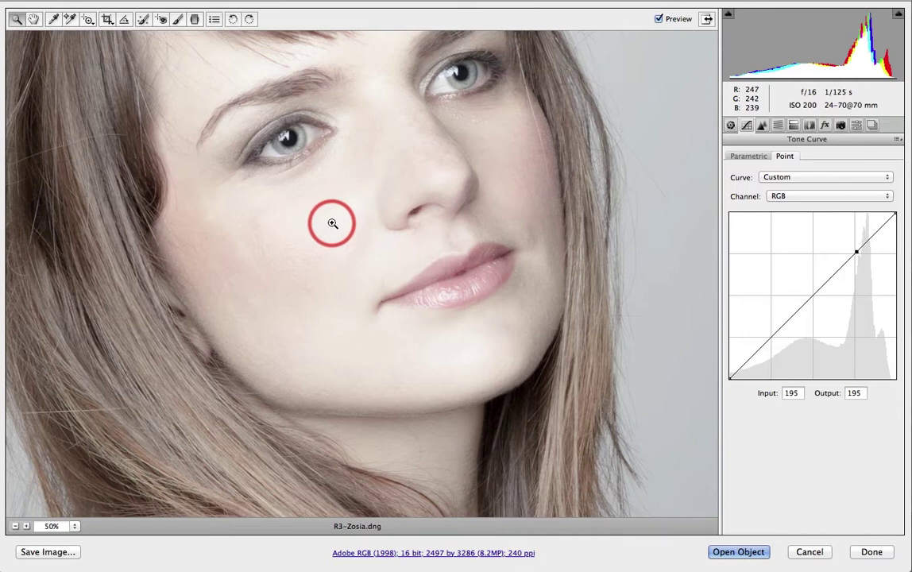
pyautogui.press('super')
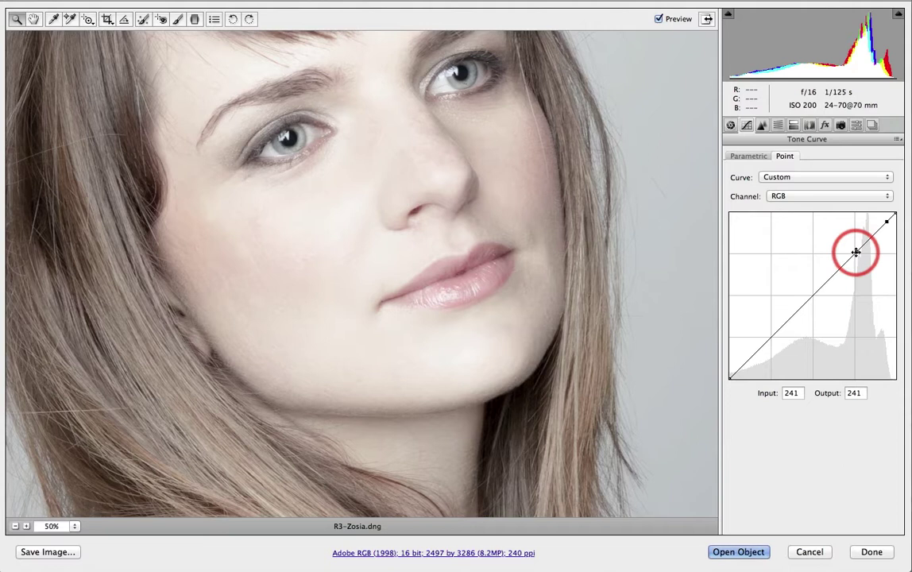
# Shape the point curve by raising the skin midtone point to input 197, output 225, and lowering the white endpoint to output 249
pyautogui.moveTo(856, 252); pyautogui.dragTo(858, 241)
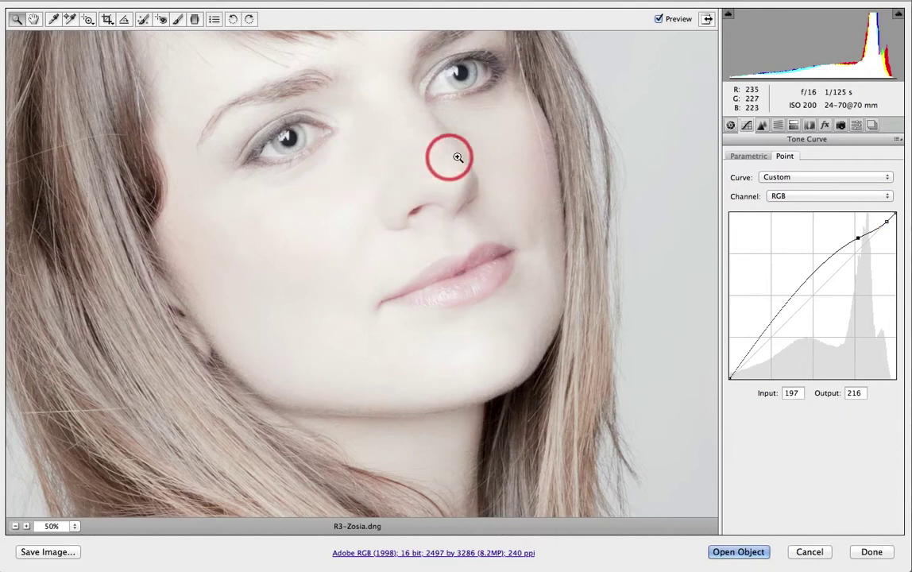
pyautogui.click(895, 212)
pyautogui.moveTo(895, 212); pyautogui.dragTo(858, 234)
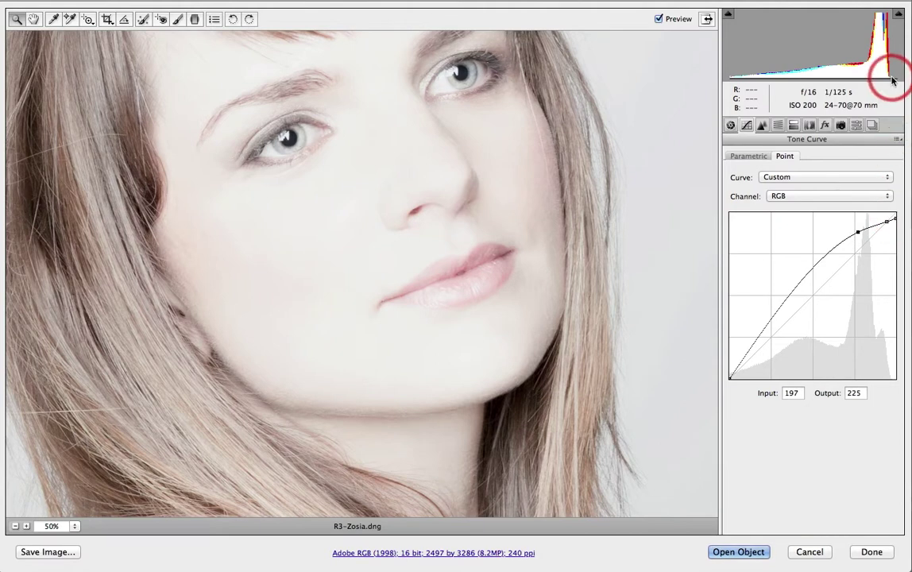
pyautogui.click(887, 217)
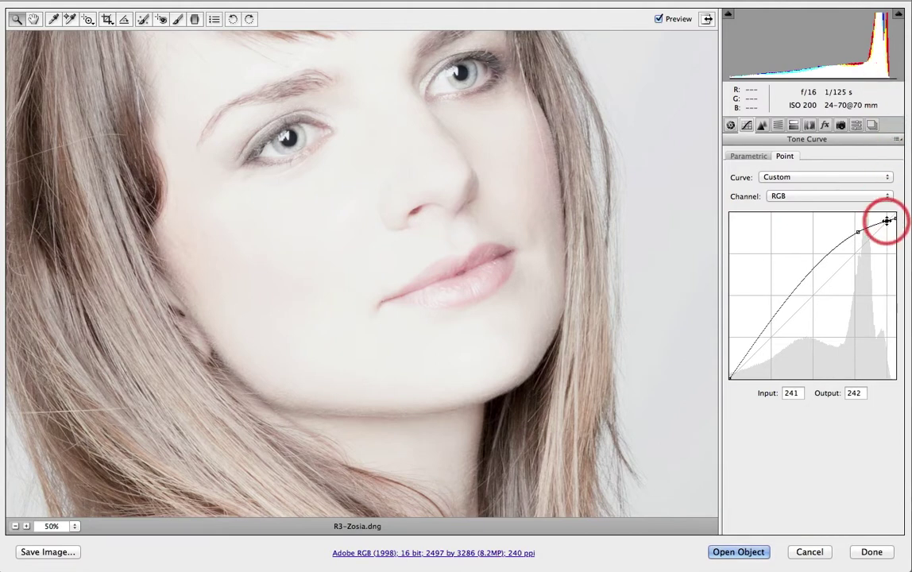
pyautogui.moveTo(894, 217); pyautogui.dragTo(895, 220)
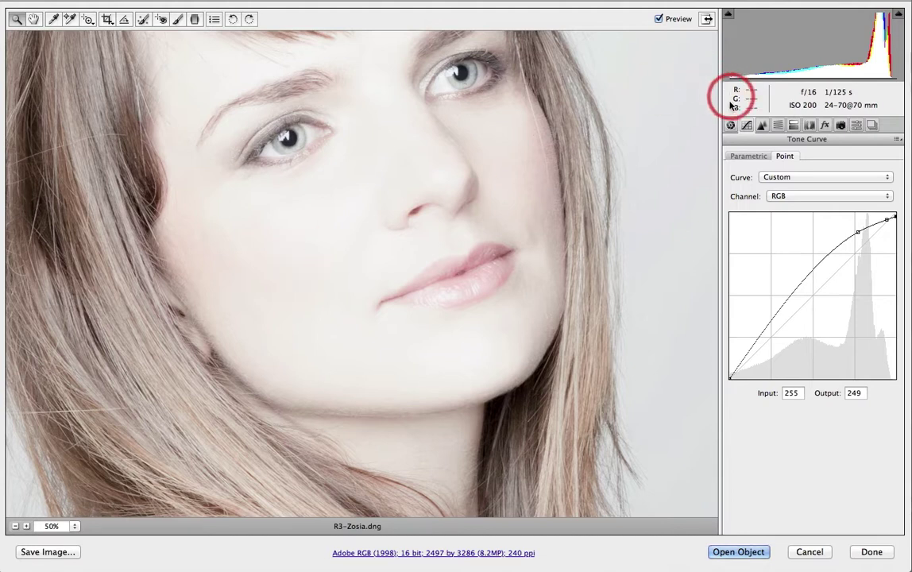
# Soften the skin by setting Clarity to -15, after trying stronger negative values down to -49
pyautogui.click(730, 125)
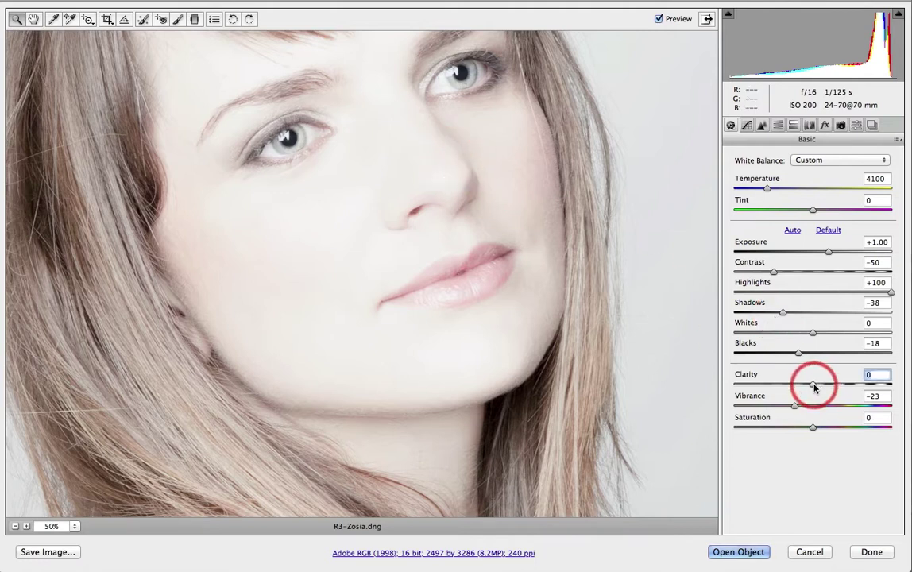
pyautogui.moveTo(813, 387); pyautogui.dragTo(799, 387)
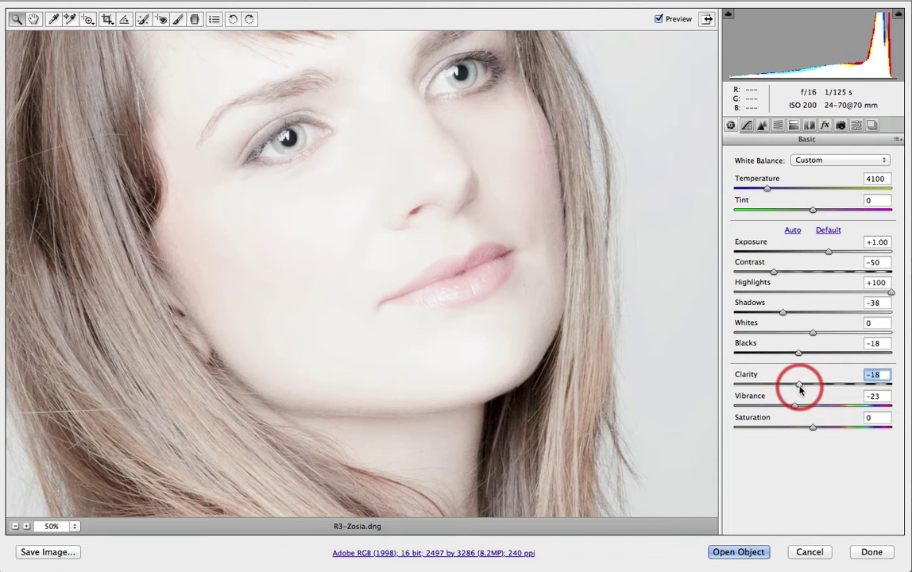
pyautogui.moveTo(799, 387); pyautogui.dragTo(774, 387)
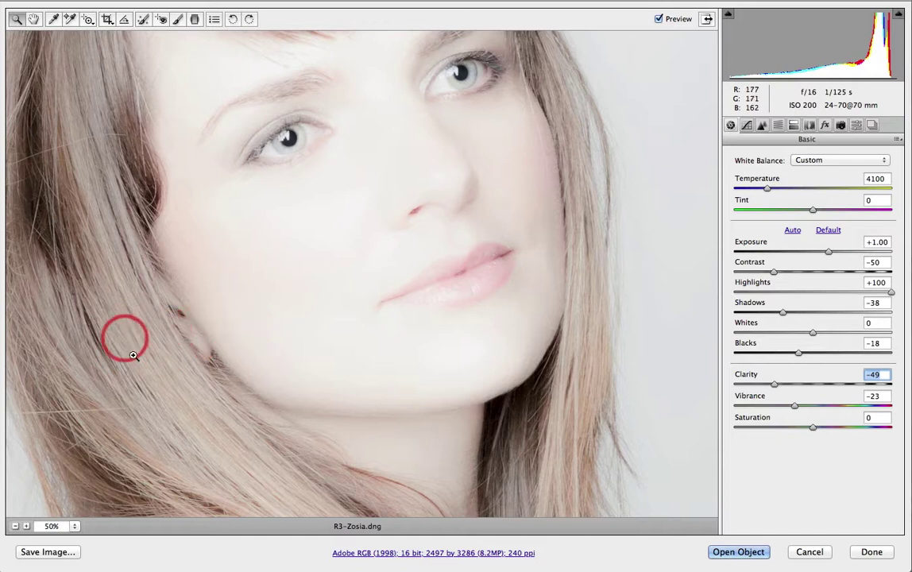
pyautogui.moveTo(775, 384); pyautogui.dragTo(800, 390)
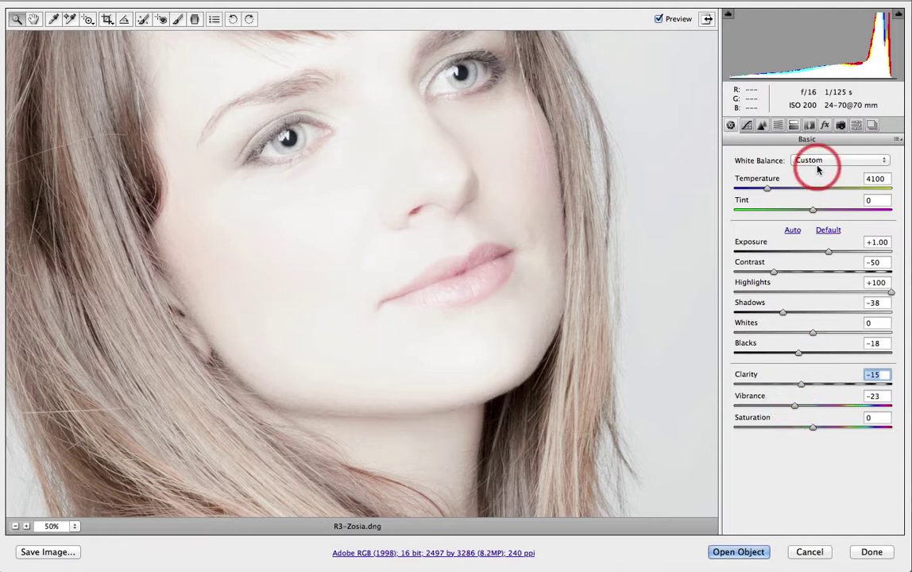
# Set the sharpening Amount to 64 and the Luminance noise reduction to 25
pyautogui.click(762, 127)
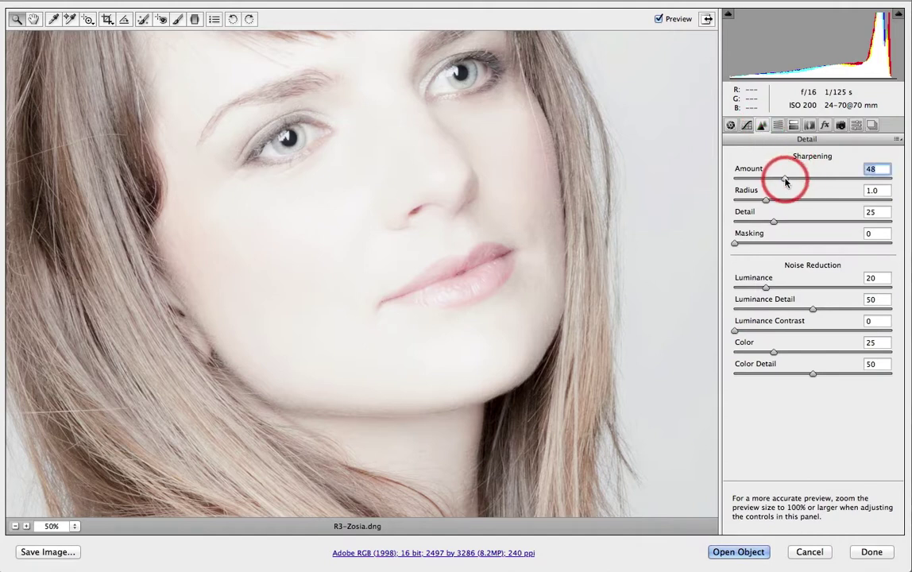
pyautogui.moveTo(788, 182); pyautogui.dragTo(793, 182)
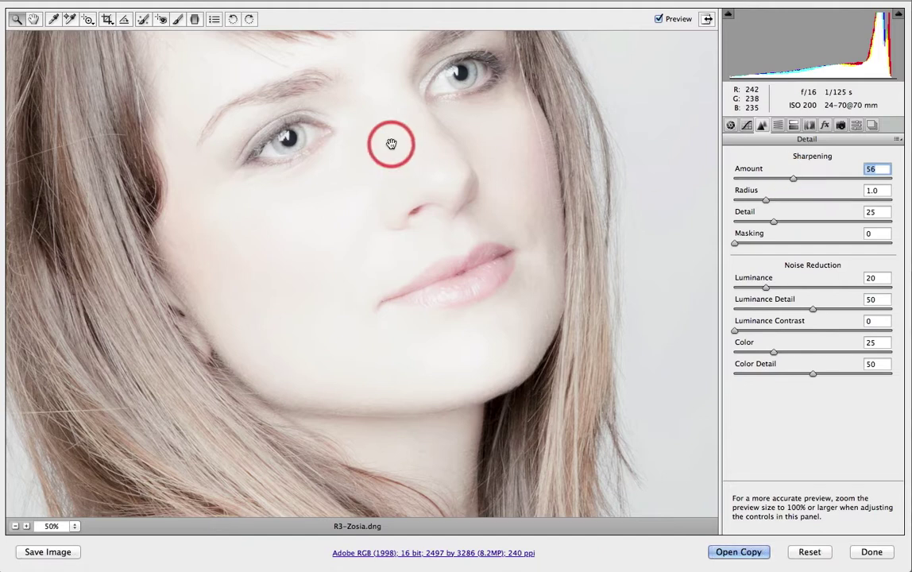
pyautogui.click(391, 145)
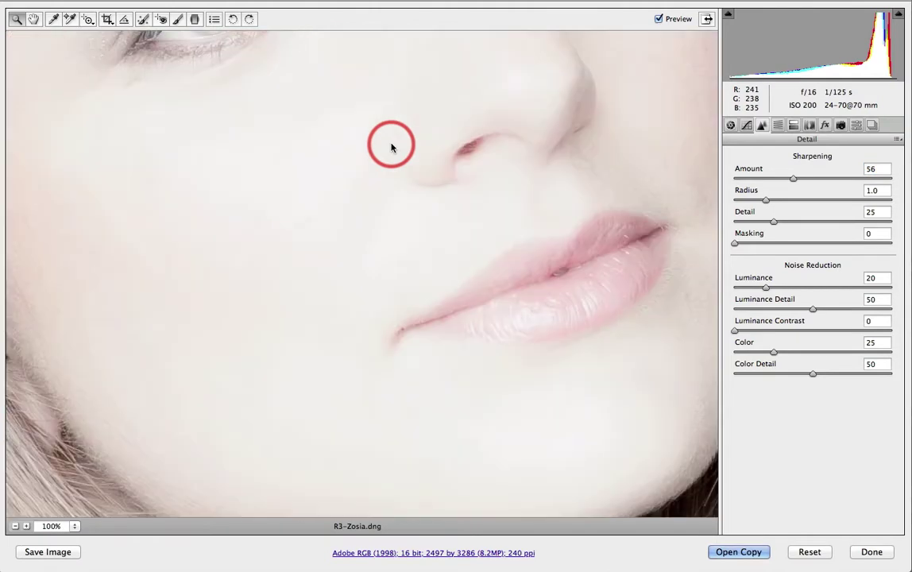
pyautogui.press('shift')
pyautogui.moveTo(287, 94); pyautogui.dragTo(261, 304)
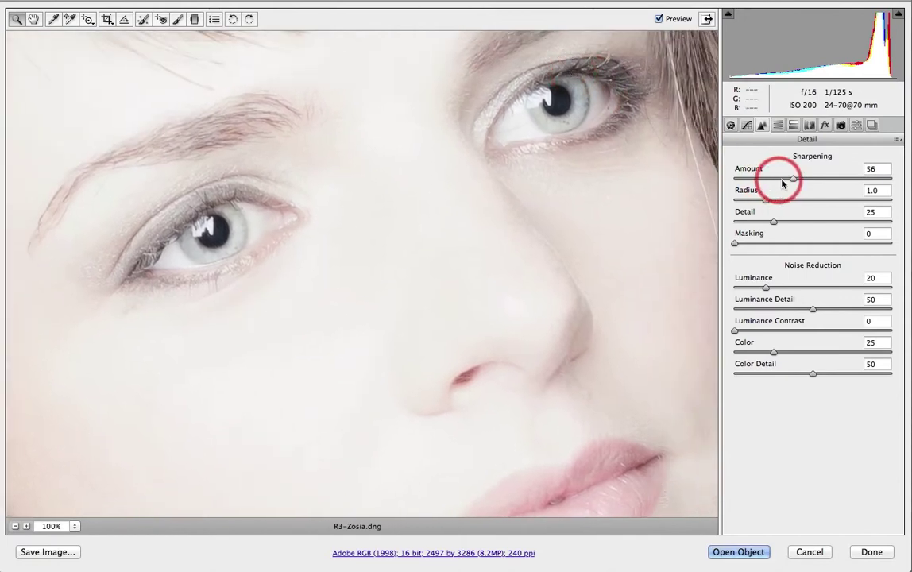
pyautogui.moveTo(800, 185)
pyautogui.mouseDown()
pyautogui.moveTo(792, 181)
pyautogui.moveTo(801, 181)
pyautogui.mouseUp()
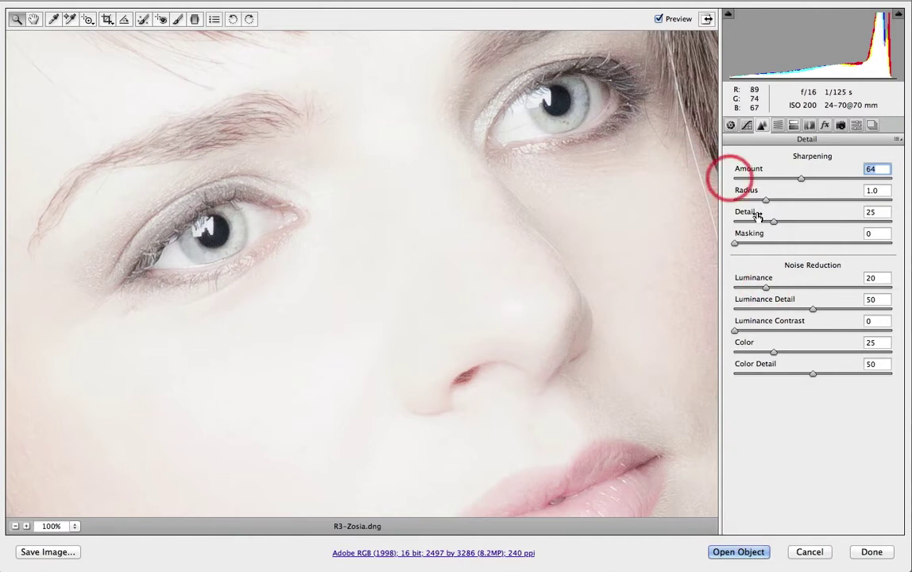
pyautogui.moveTo(767, 291)
pyautogui.mouseDown()
pyautogui.moveTo(729, 291)
pyautogui.moveTo(771, 292)
pyautogui.mouseUp()
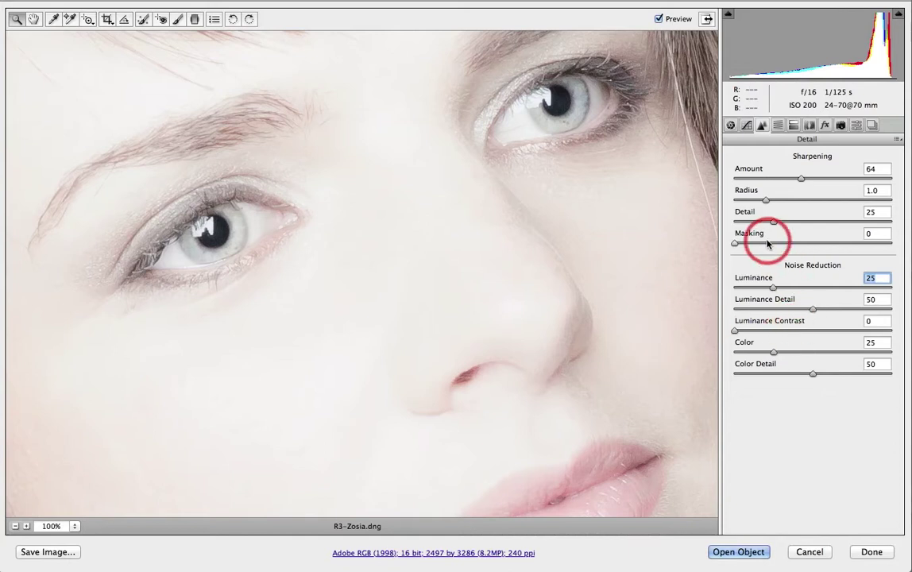
# Set the sharpening Masking to 40 using the black-and-white mask preview to restrict sharpening to edges such as the eyes
pyautogui.press('alt')
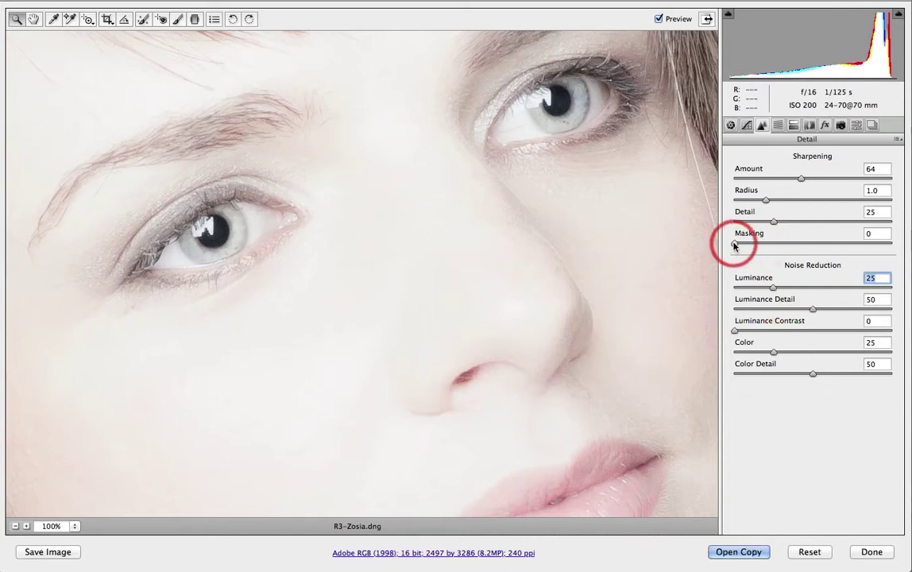
pyautogui.moveTo(734, 244); pyautogui.dragTo(791, 247)
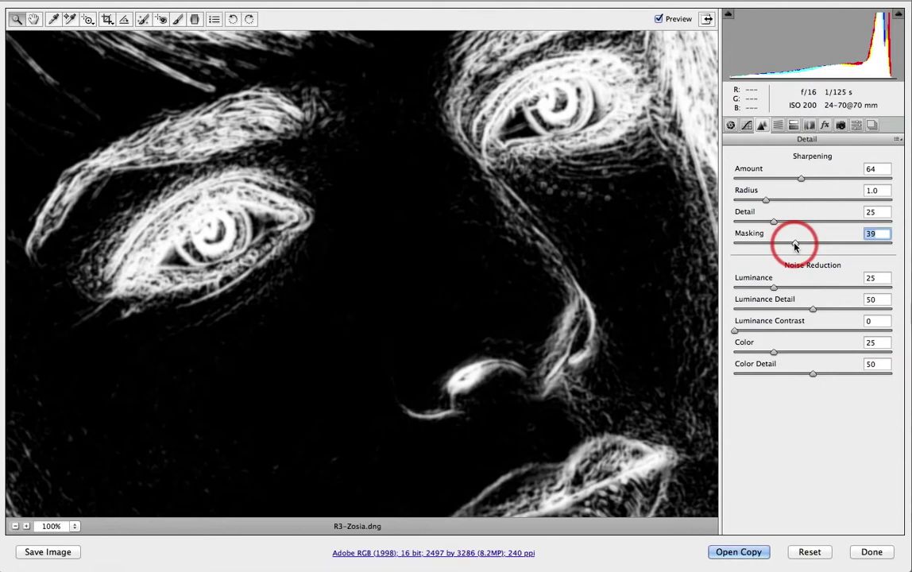
pyautogui.moveTo(796, 247); pyautogui.dragTo(795, 247)
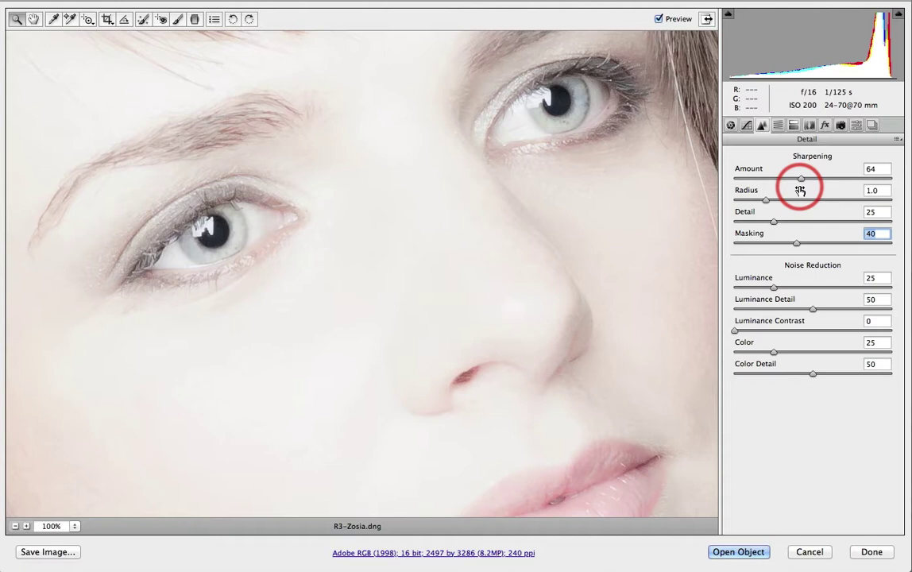
pyautogui.press('super+0')
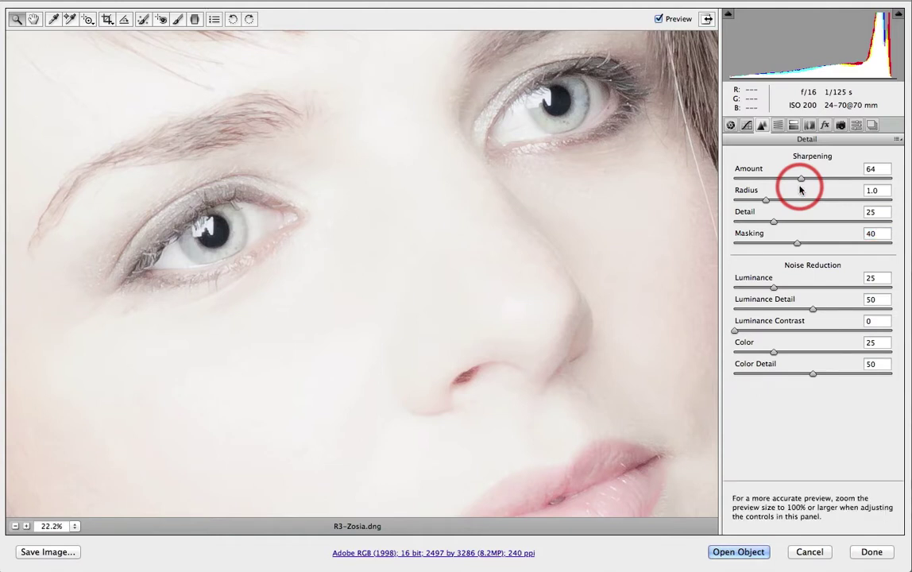
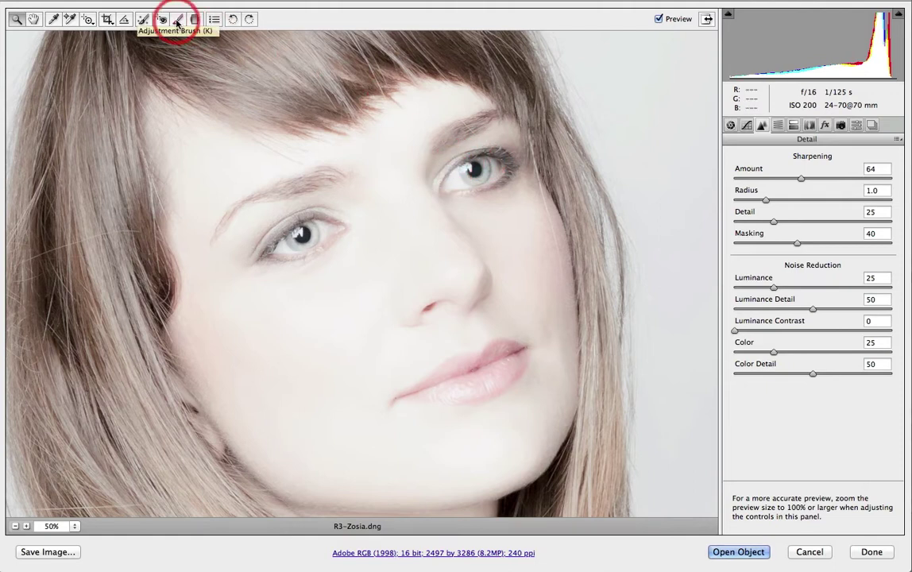
# Darken both eyes with the Adjustment Brush at Exposure -0.50, using size 5 and Feather, Flow and Density at 100
pyautogui.click(177, 20)
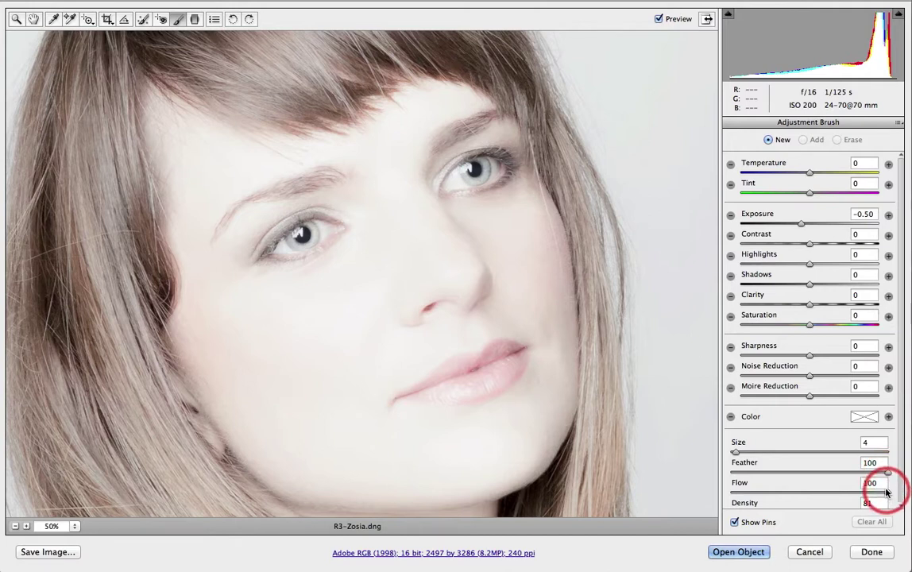
pyautogui.moveTo(900, 449); pyautogui.dragTo(891, 489)
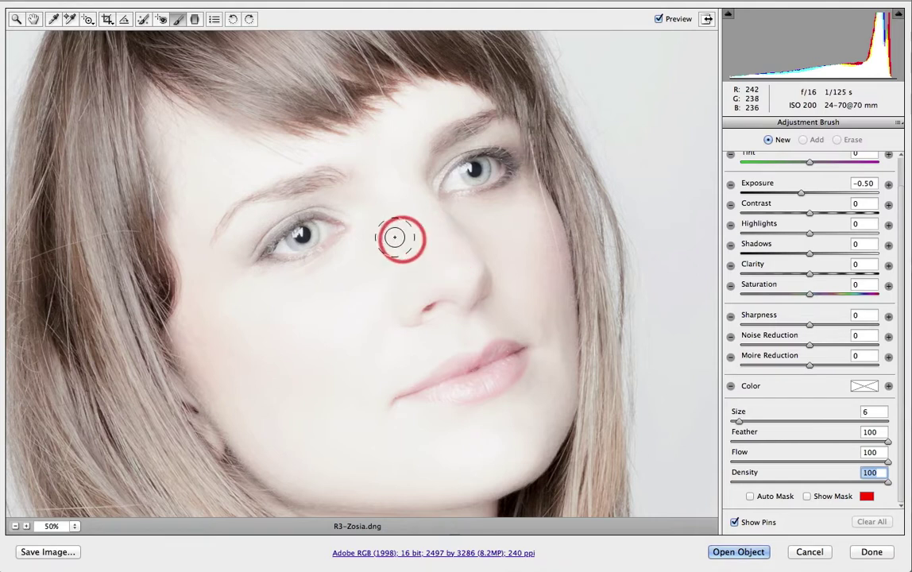
pyautogui.press('[')
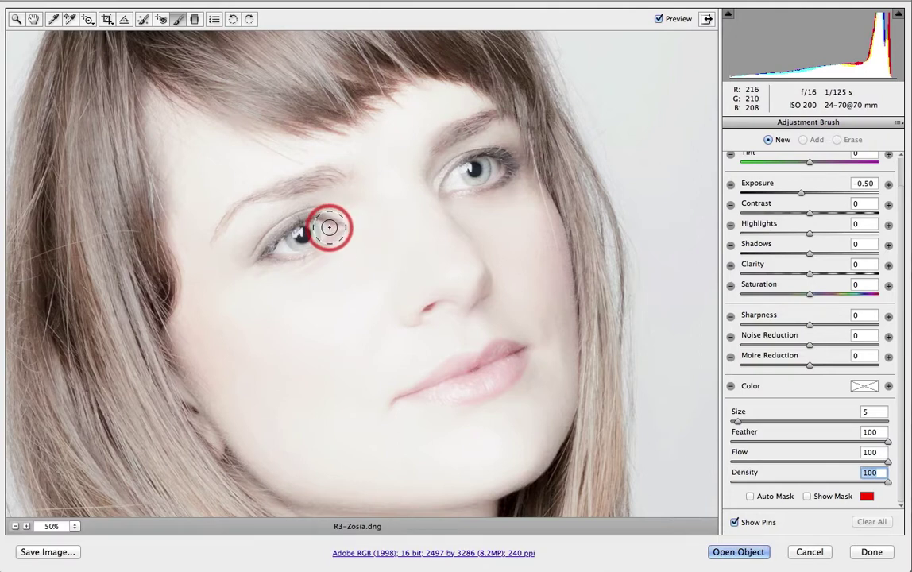
pyautogui.moveTo(328, 228)
pyautogui.mouseDown()
pyautogui.moveTo(248, 257)
pyautogui.moveTo(301, 246)
pyautogui.moveTo(342, 220)
pyautogui.moveTo(309, 210)
pyautogui.moveTo(298, 229)
pyautogui.moveTo(269, 243)
pyautogui.mouseUp()
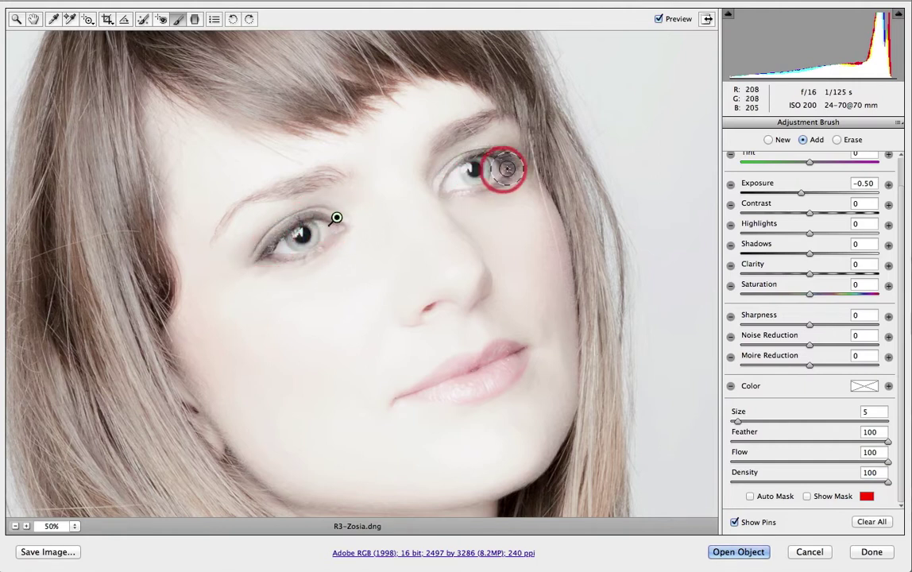
pyautogui.moveTo(509, 158)
pyautogui.mouseDown()
pyautogui.moveTo(484, 153)
pyautogui.moveTo(452, 167)
pyautogui.moveTo(437, 190)
pyautogui.moveTo(511, 178)
pyautogui.moveTo(518, 163)
pyautogui.mouseUp()
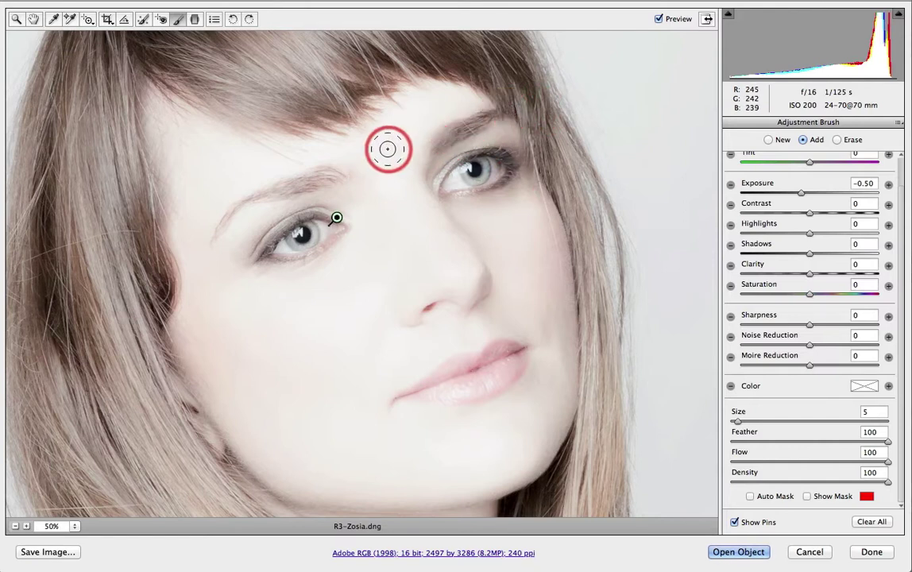
# Reduce the brush size to 3 and paint the same darkening over an eyebrow and around the opposite eye's outer corner
pyautogui.press('[')
pyautogui.press('[')
pyautogui.moveTo(319, 180)
pyautogui.mouseDown()
pyautogui.moveTo(328, 178)
pyautogui.moveTo(255, 197)
pyautogui.moveTo(222, 235)
pyautogui.mouseUp()
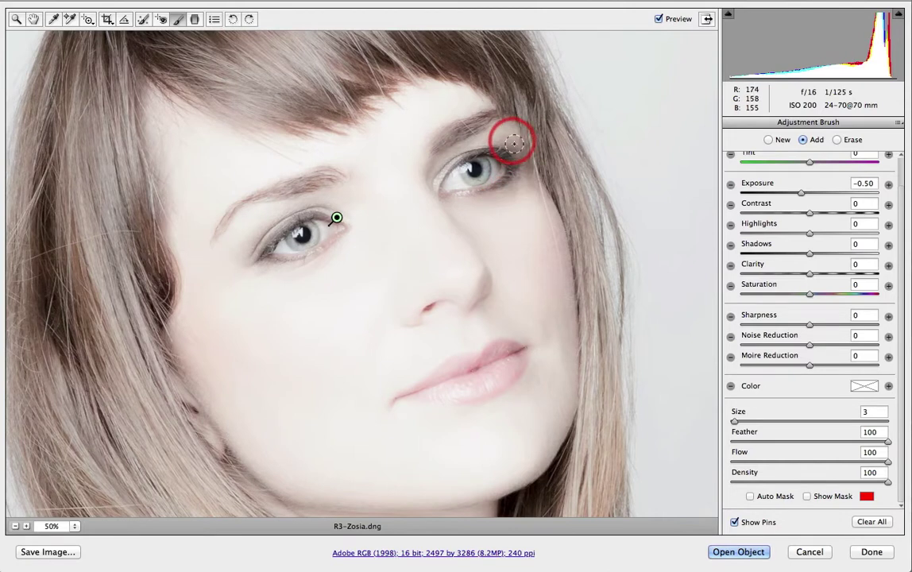
pyautogui.moveTo(513, 142); pyautogui.dragTo(521, 175)
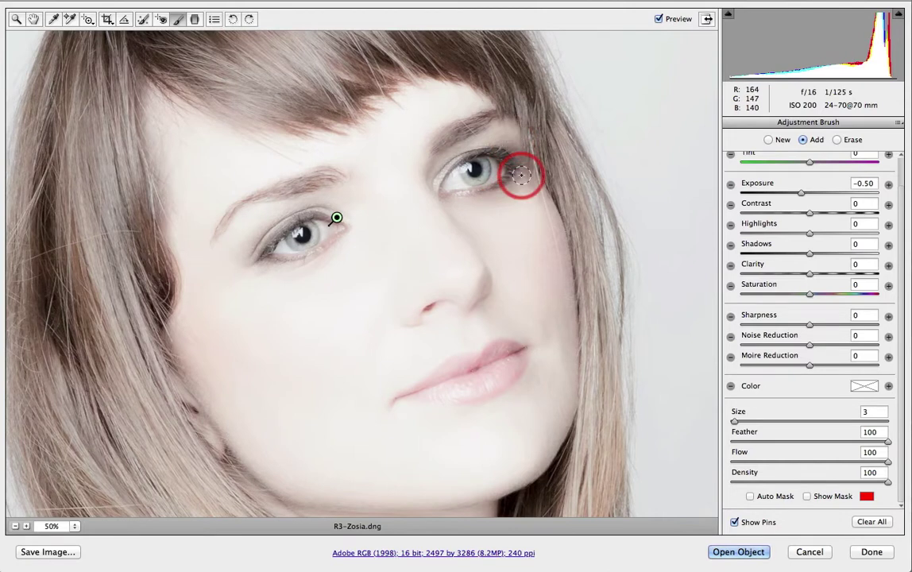
pyautogui.moveTo(525, 196)
pyautogui.mouseDown()
pyautogui.moveTo(533, 167)
pyautogui.moveTo(527, 134)
pyautogui.moveTo(537, 177)
pyautogui.moveTo(527, 202)
pyautogui.moveTo(533, 177)
pyautogui.mouseUp()
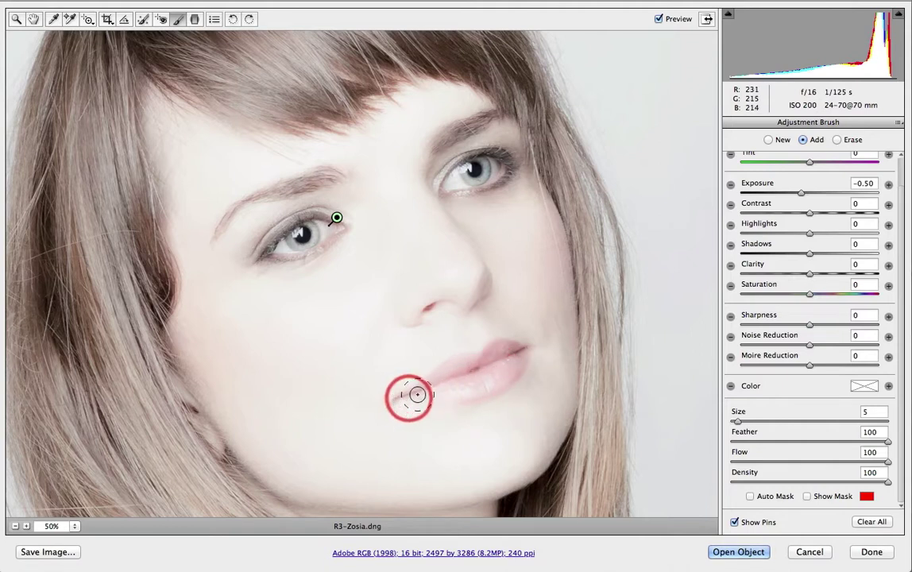
# Darken the lips with Auto Mask on and Exposure at -0.65, and refine their edges with Flow lowered to 51
pyautogui.click(750, 497)
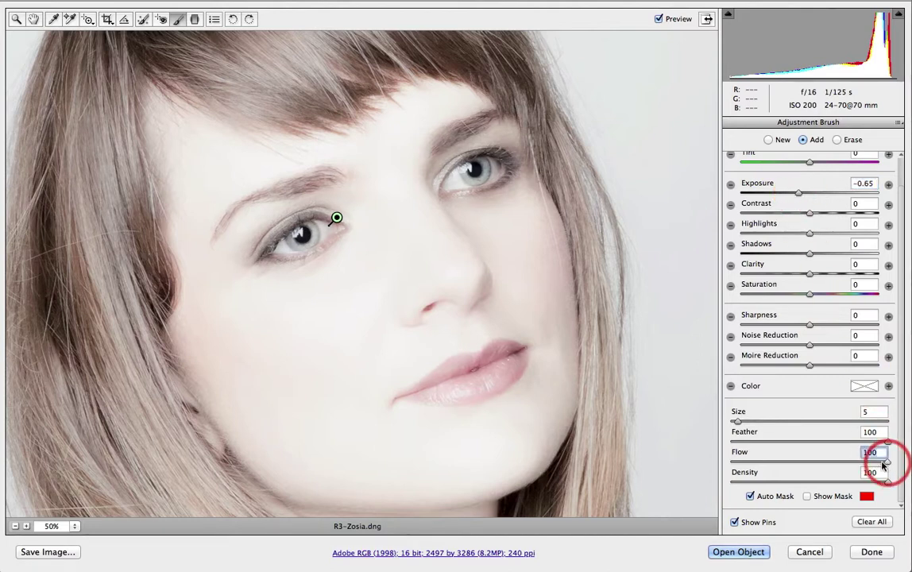
pyautogui.moveTo(883, 466); pyautogui.dragTo(817, 465)
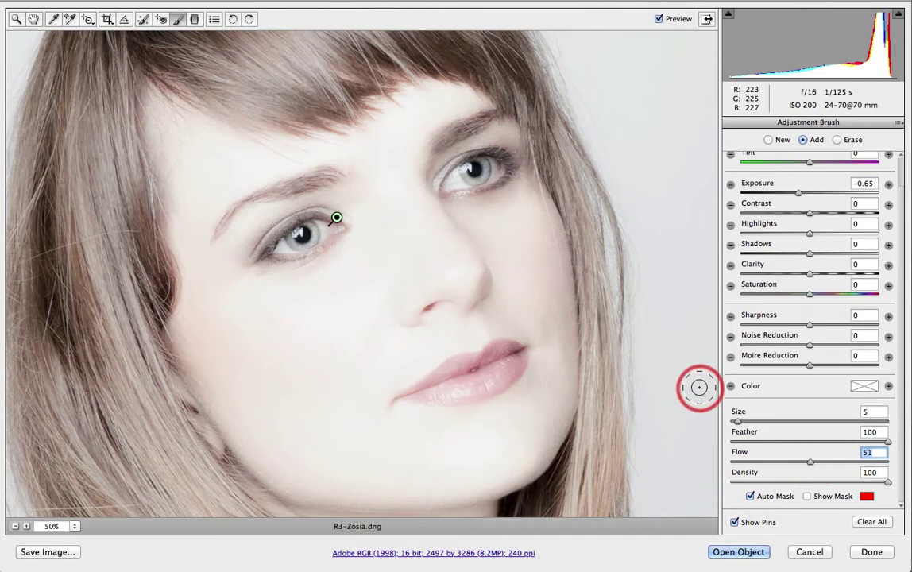
pyautogui.press('alt')
pyautogui.moveTo(525, 347); pyautogui.dragTo(504, 342)
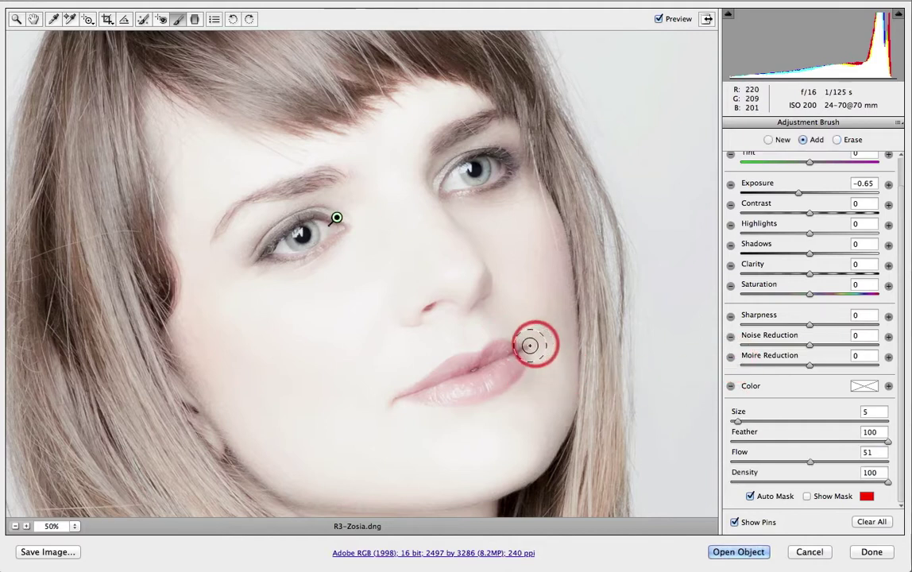
pyautogui.moveTo(417, 392)
pyautogui.mouseDown()
pyautogui.moveTo(515, 345)
pyautogui.moveTo(526, 355)
pyautogui.moveTo(508, 373)
pyautogui.moveTo(414, 398)
pyautogui.moveTo(538, 365)
pyautogui.mouseUp()
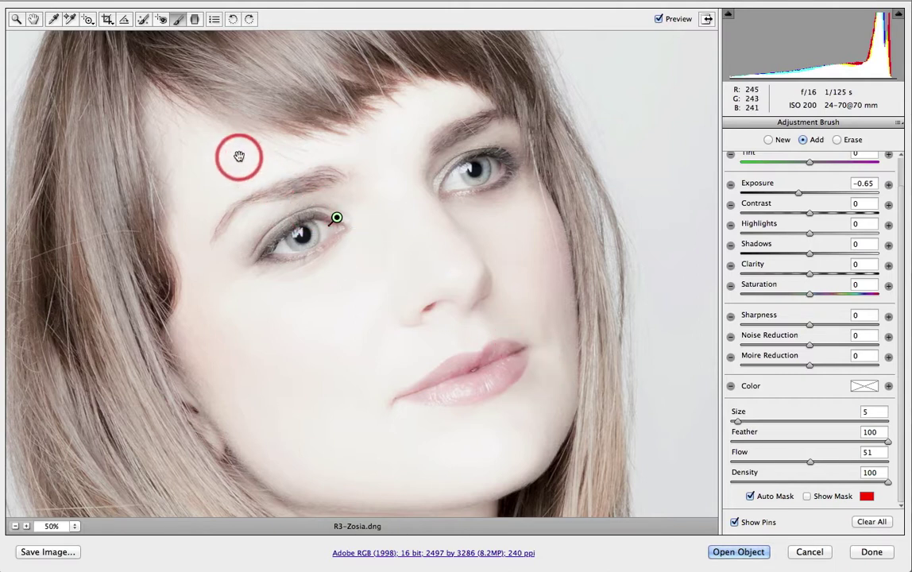
# Create a new brush adjustment at Exposure +1.00 and brighten the dark hair at the crown with brush size 10
pyautogui.moveTo(251, 193)
pyautogui.mouseDown()
pyautogui.moveTo(297, 267)
pyautogui.moveTo(330, 291)
pyautogui.moveTo(337, 333)
pyautogui.mouseUp()
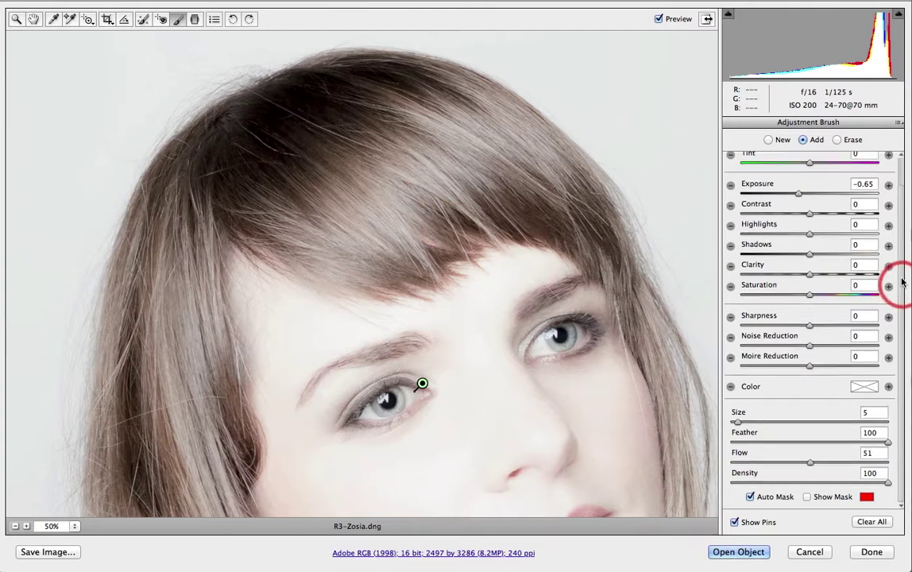
pyautogui.scroll(2, 899, 274)
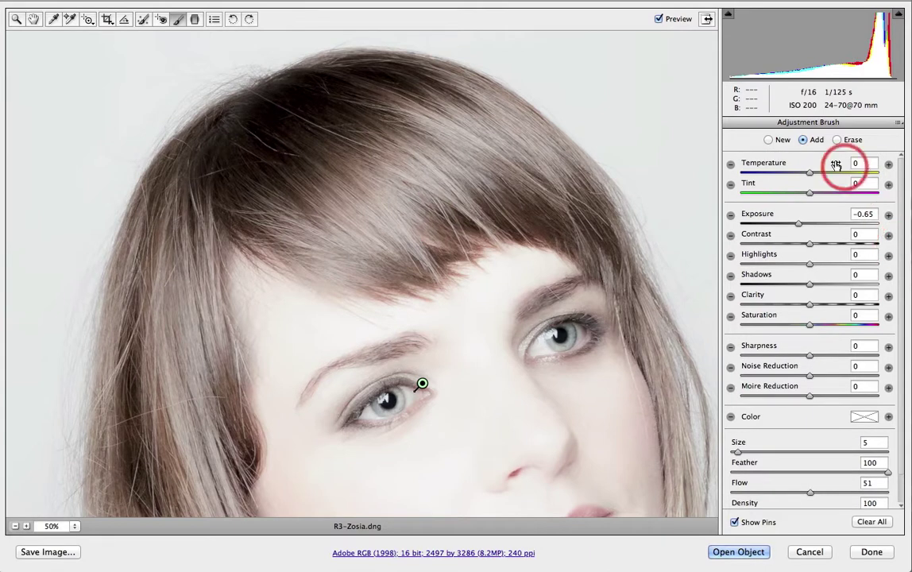
pyautogui.click(769, 141)
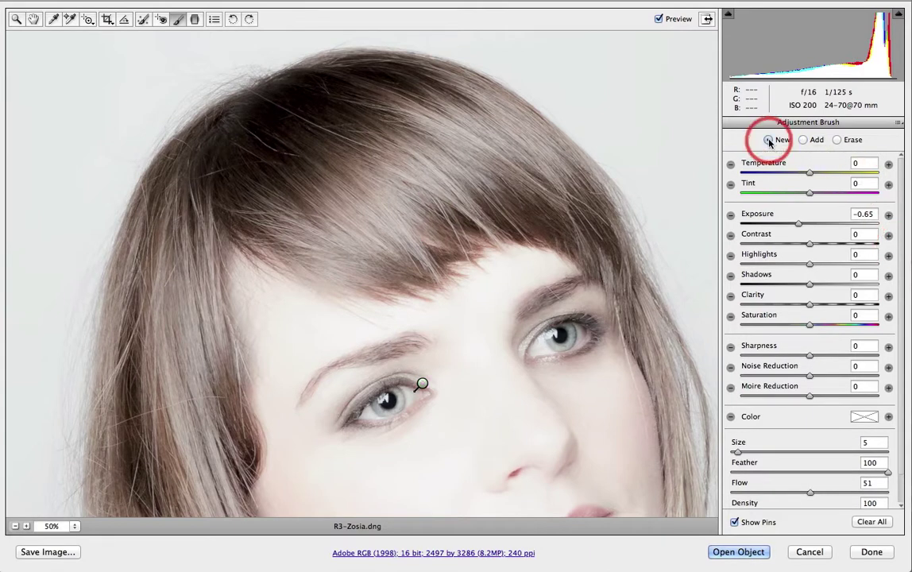
pyautogui.click(889, 216)
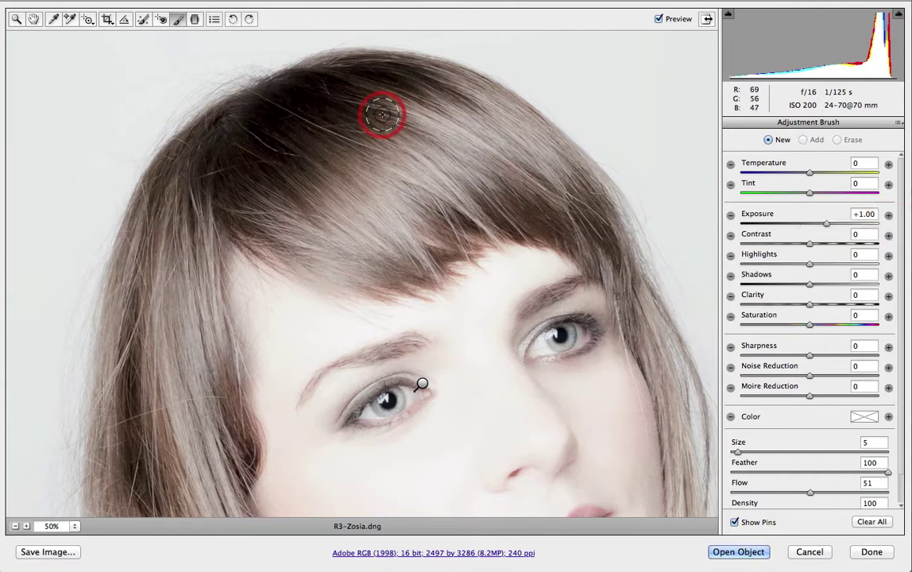
pyautogui.press(']')
pyautogui.press(']')
pyautogui.press(']')
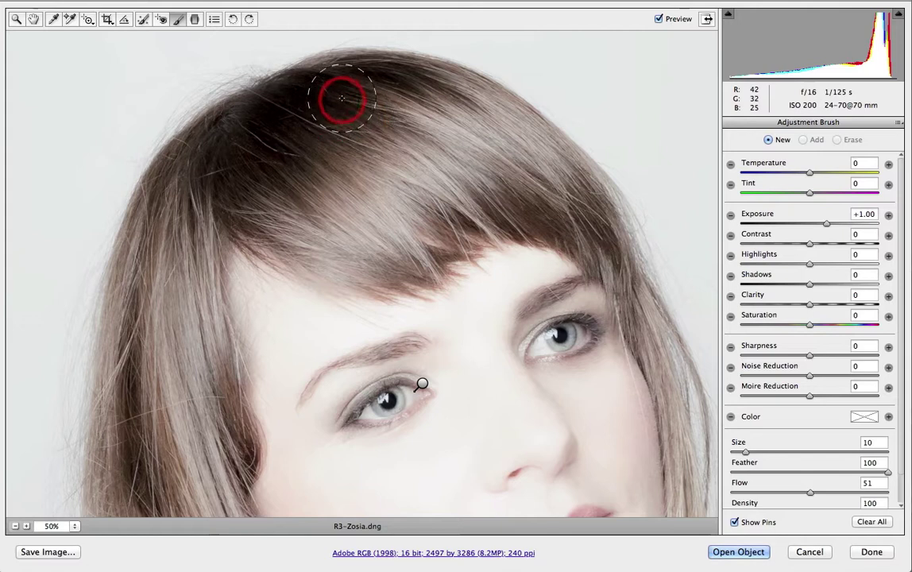
pyautogui.moveTo(344, 95)
pyautogui.mouseDown()
pyautogui.moveTo(278, 123)
pyautogui.moveTo(238, 153)
pyautogui.moveTo(228, 175)
pyautogui.mouseUp()
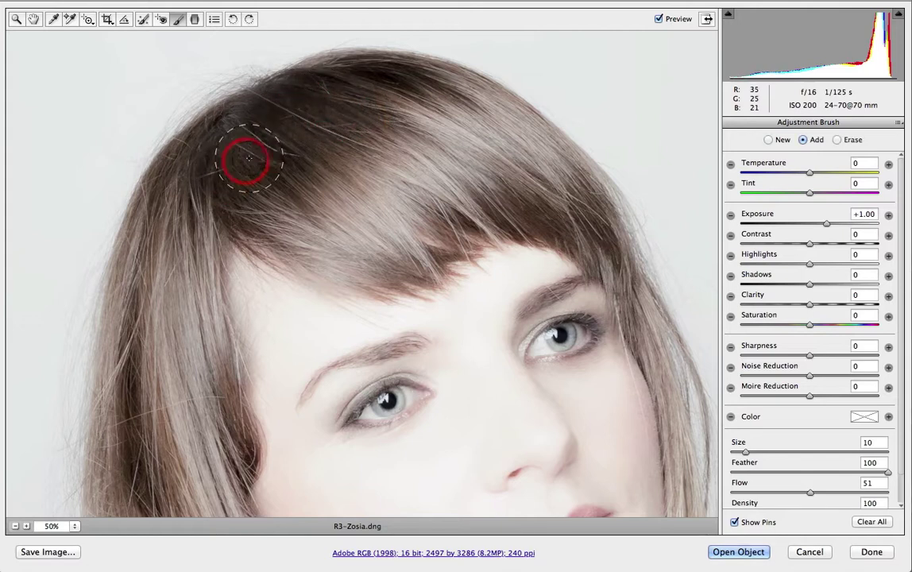
pyautogui.moveTo(343, 106); pyautogui.dragTo(397, 78)
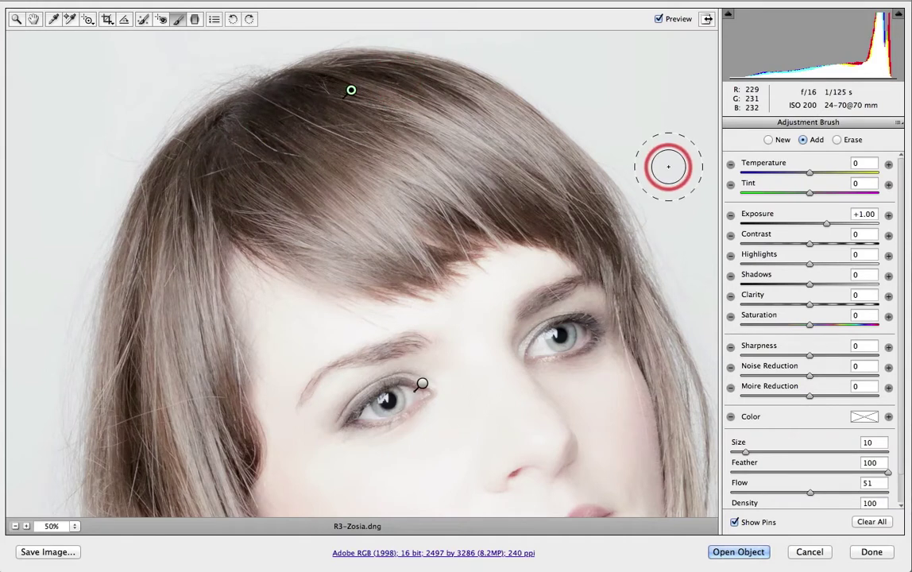
# Examine the hair around the face, neck and shoulder for dark areas that still need brightening
pyautogui.scroll(-5, 351, 221)
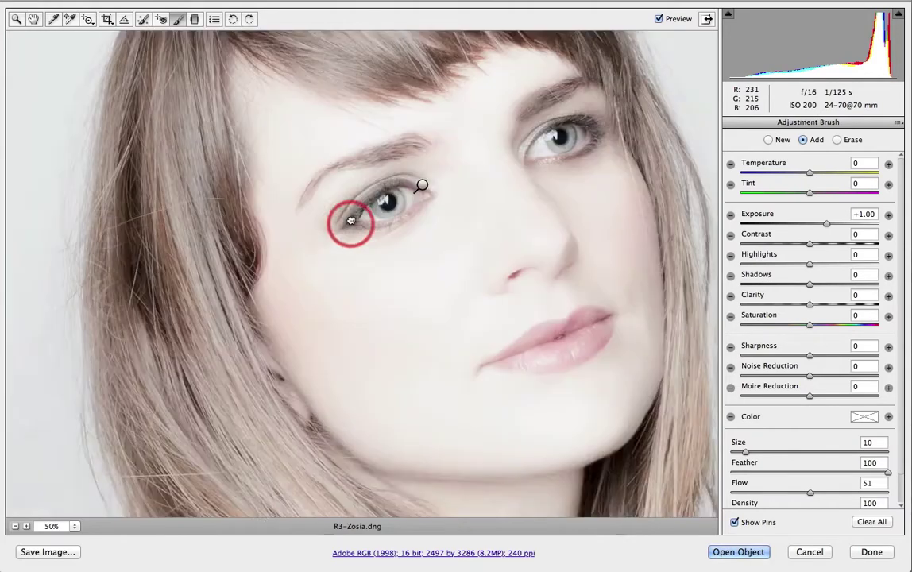
pyautogui.scroll(-3, 351, 221)
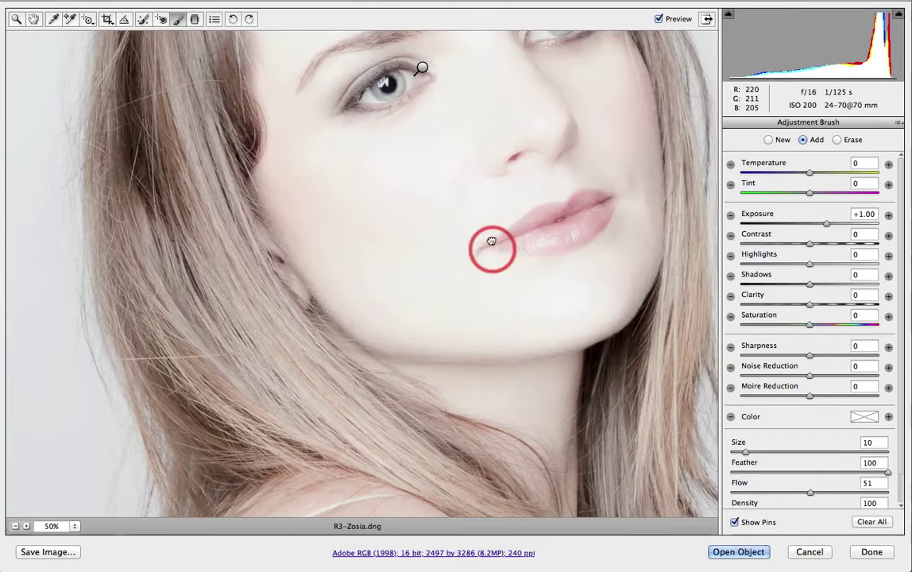
pyautogui.scroll(-4, 491, 241)
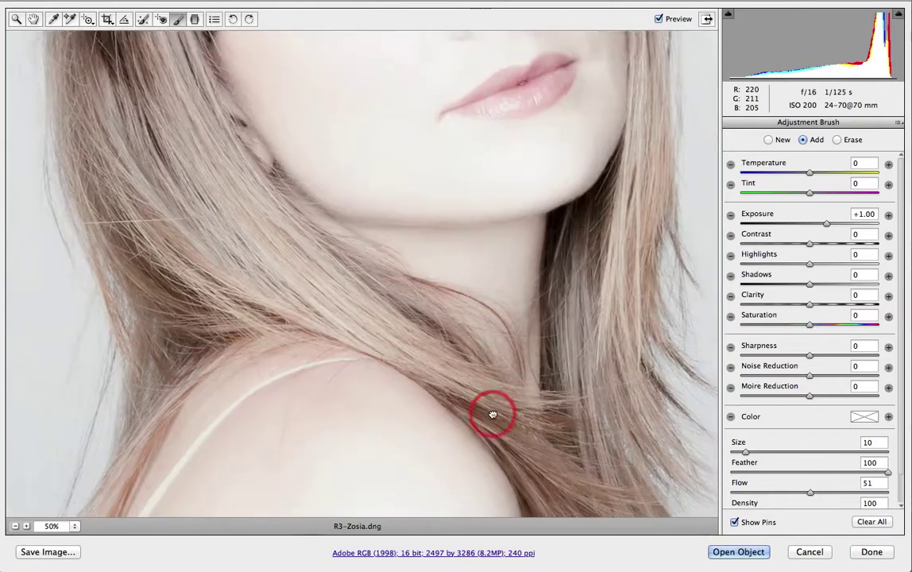
pyautogui.scroll(4, 492, 415)
pyautogui.scroll(5, 216, 247)
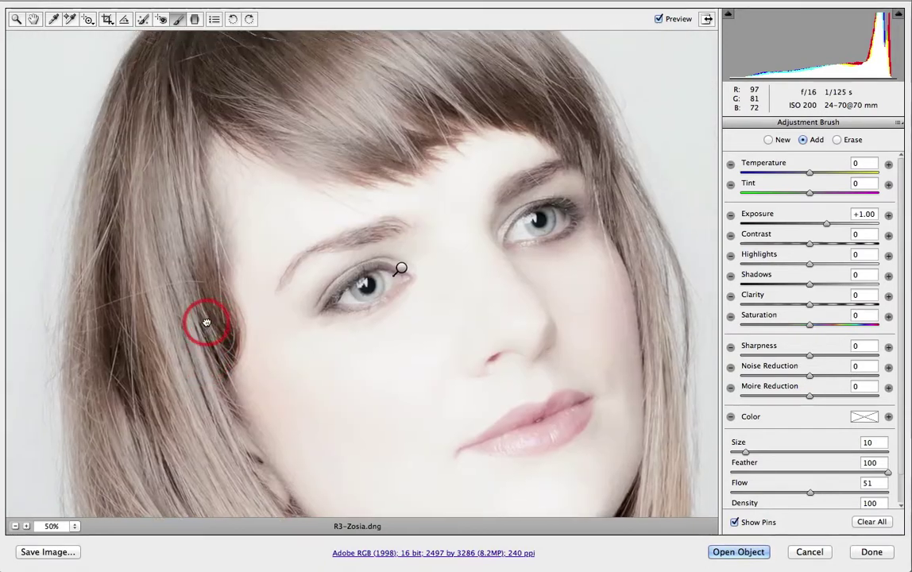
pyautogui.scroll(3, 205, 321)
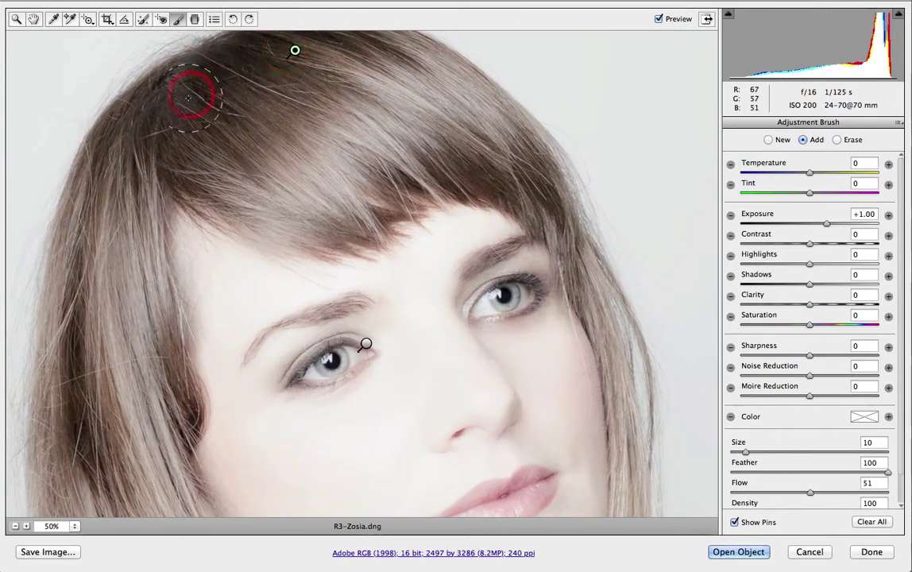
# Brighten more of the dark hair at the crown and set the hair adjustment's Noise Reduction to +30
pyautogui.moveTo(188, 97); pyautogui.dragTo(279, 67)
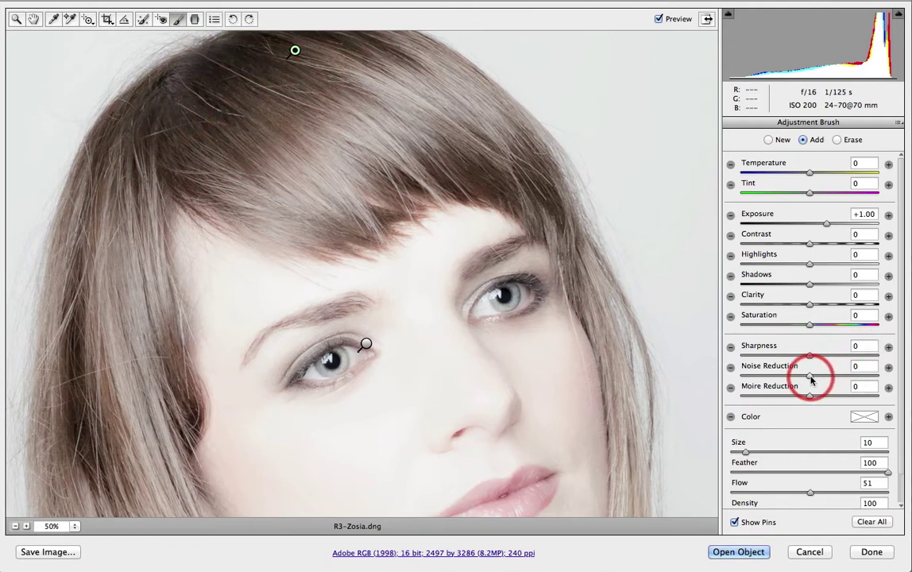
pyautogui.moveTo(811, 380); pyautogui.dragTo(826, 380)
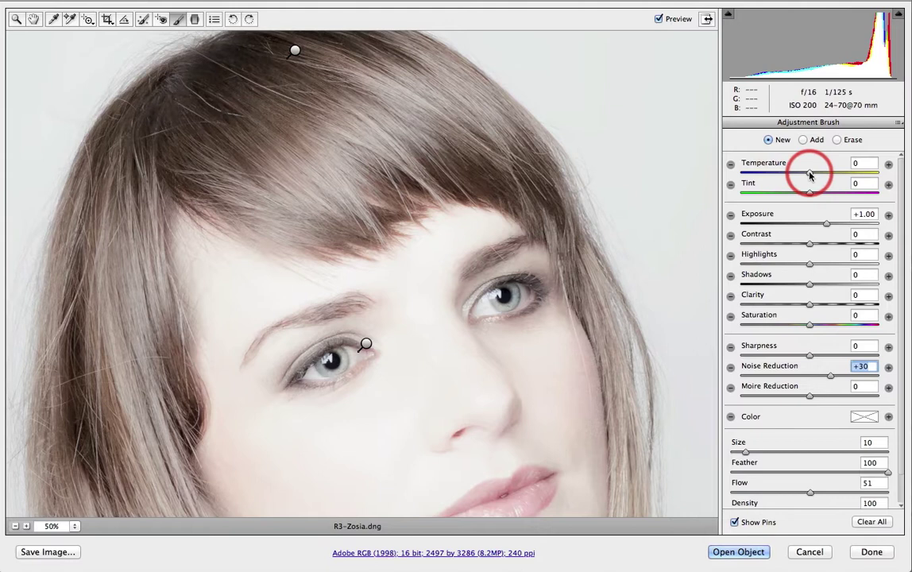
# Create a new brush adjustment with Temperature -25 and paint both irises, using brush size 5 for one eye and 3 for the other
pyautogui.moveTo(806, 175); pyautogui.dragTo(800, 175)
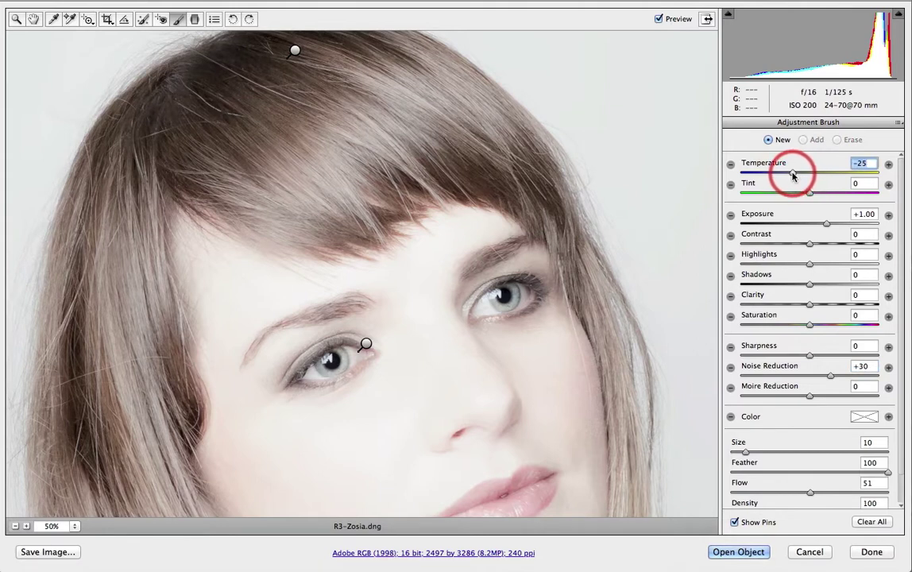
pyautogui.moveTo(434, 285); pyautogui.dragTo(427, 293)
pyautogui.press('[')
pyautogui.press('[')
pyautogui.press('[')
pyautogui.press('[')
pyautogui.press('[')
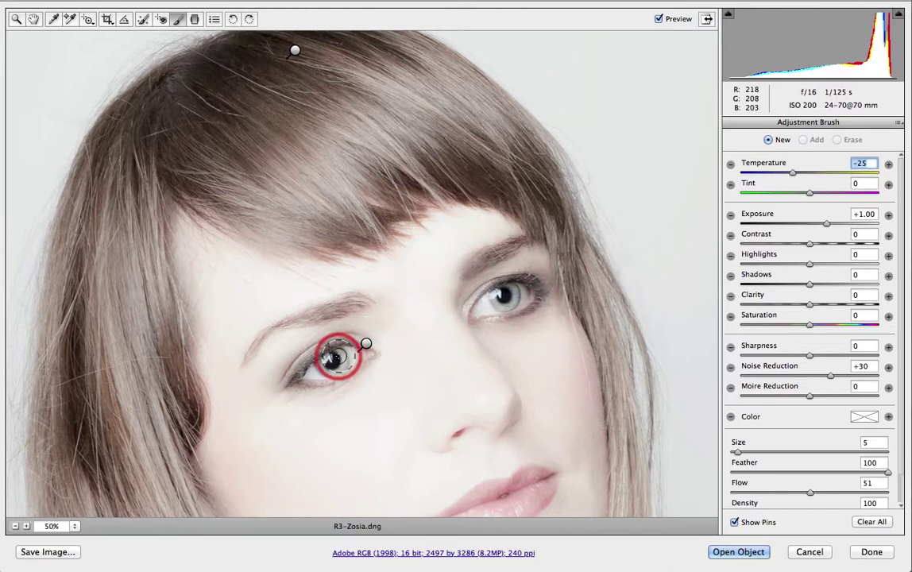
pyautogui.moveTo(324, 361)
pyautogui.mouseDown()
pyautogui.moveTo(341, 366)
pyautogui.moveTo(333, 359)
pyautogui.moveTo(341, 350)
pyautogui.moveTo(340, 358)
pyautogui.mouseUp()
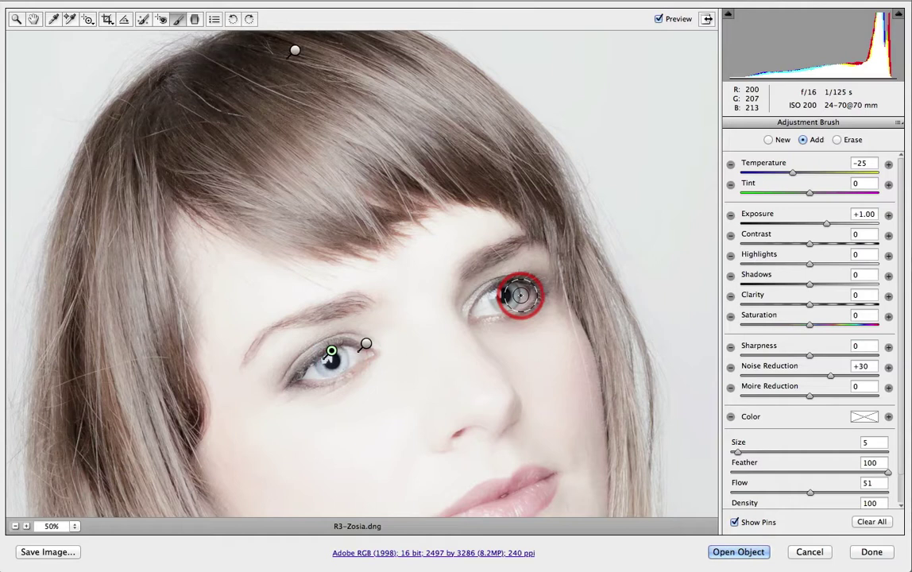
pyautogui.press('[')
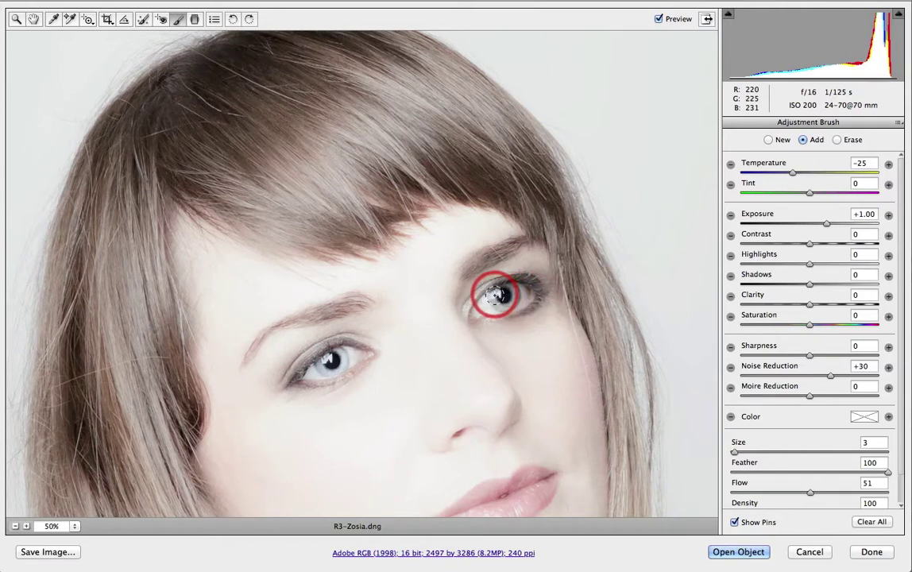
pyautogui.moveTo(494, 296)
pyautogui.mouseDown()
pyautogui.moveTo(510, 301)
pyautogui.moveTo(515, 287)
pyautogui.moveTo(517, 298)
pyautogui.mouseUp()
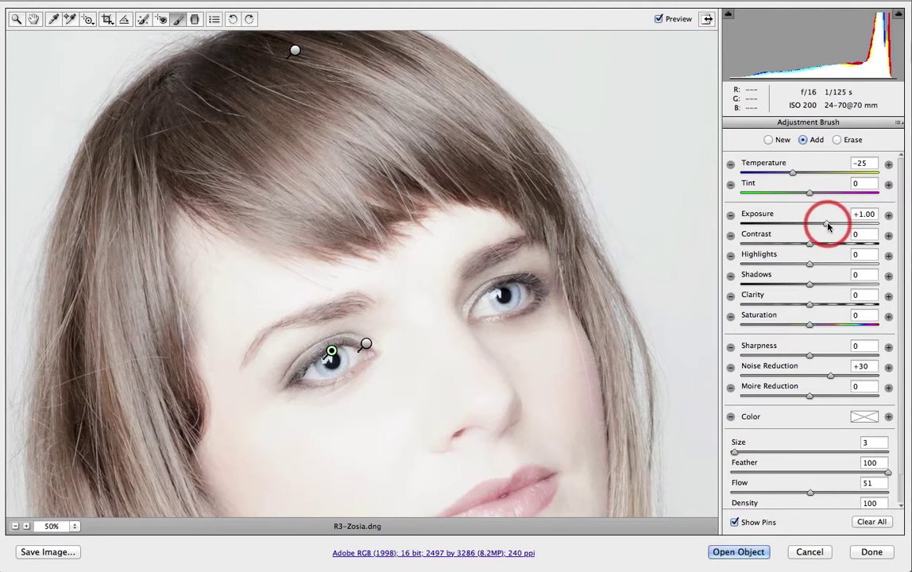
# Set the iris adjustment's Exposure to +0.20 and Saturation to +14
pyautogui.moveTo(826, 225); pyautogui.dragTo(819, 226)
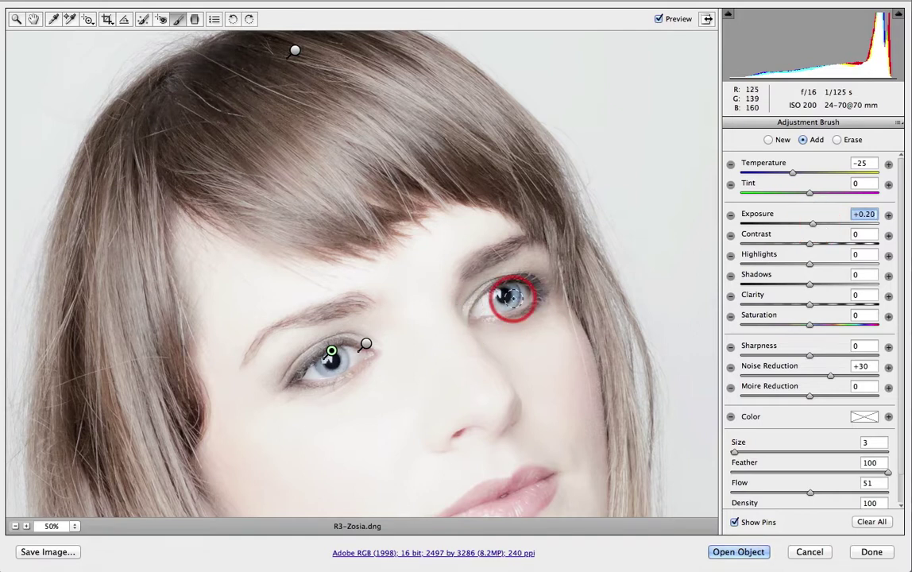
pyautogui.moveTo(515, 298)
pyautogui.mouseDown()
pyautogui.moveTo(498, 301)
pyautogui.moveTo(790, 296)
pyautogui.moveTo(818, 326)
pyautogui.mouseUp()
pyautogui.moveTo(500, 319)
pyautogui.mouseDown()
pyautogui.moveTo(497, 295)
pyautogui.moveTo(501, 310)
pyautogui.moveTo(569, 278)
pyautogui.moveTo(698, 319)
pyautogui.moveTo(789, 256)
pyautogui.moveTo(779, 259)
pyautogui.mouseUp()
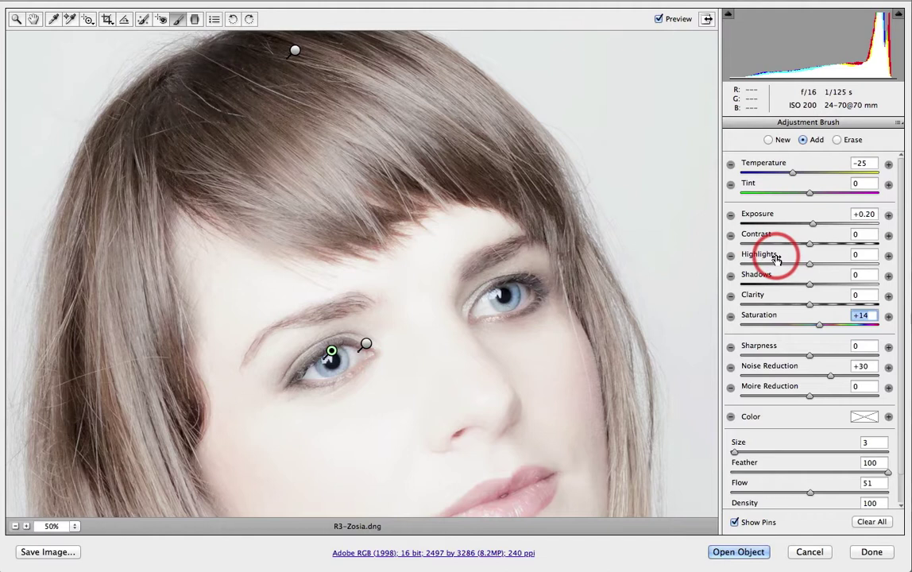
pyautogui.moveTo(779, 260)
pyautogui.mouseDown()
pyautogui.moveTo(700, 287)
pyautogui.moveTo(586, 387)
pyautogui.moveTo(587, 427)
pyautogui.mouseUp()
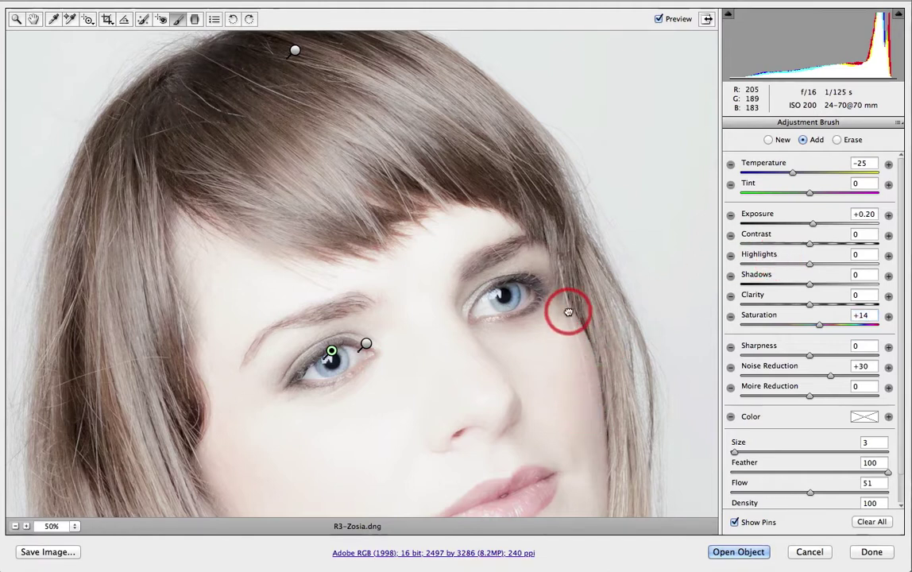
# Set up a new skin-softening brush adjustment with Clarity -50, Sharpness -50 and Flow 100
pyautogui.scroll(-5, 568, 291)
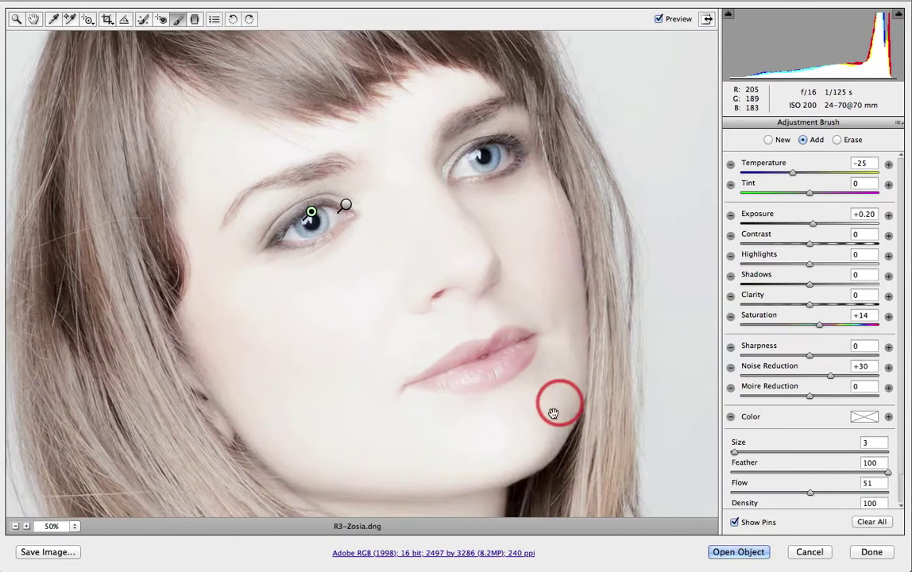
pyautogui.scroll(-6, 528, 287)
pyautogui.scroll(-2, 529, 287)
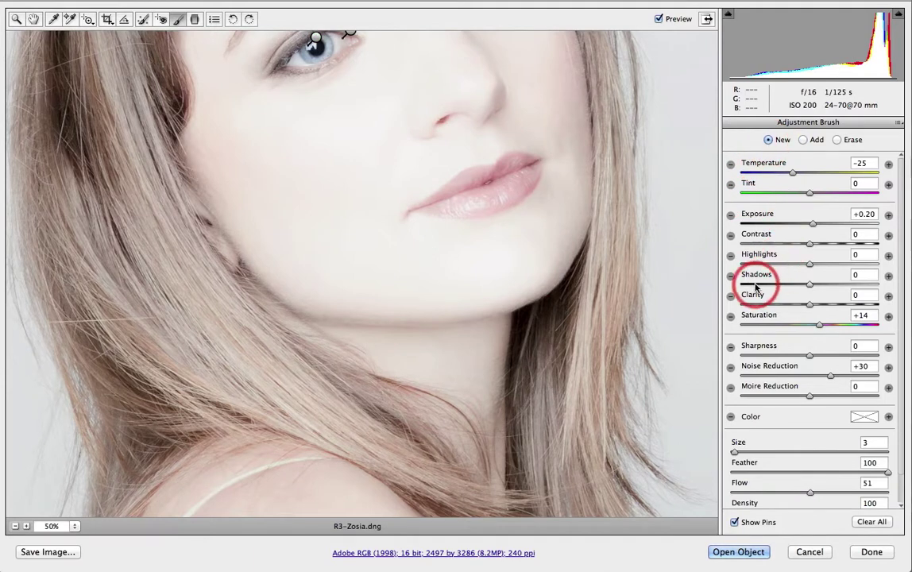
pyautogui.click(731, 295)
pyautogui.click(731, 298)
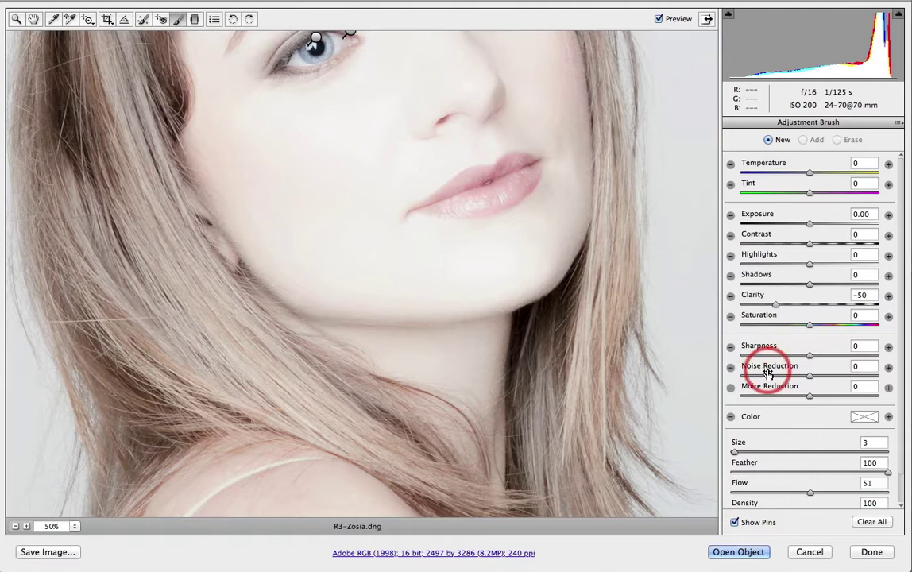
pyautogui.scroll(-2, 902, 397)
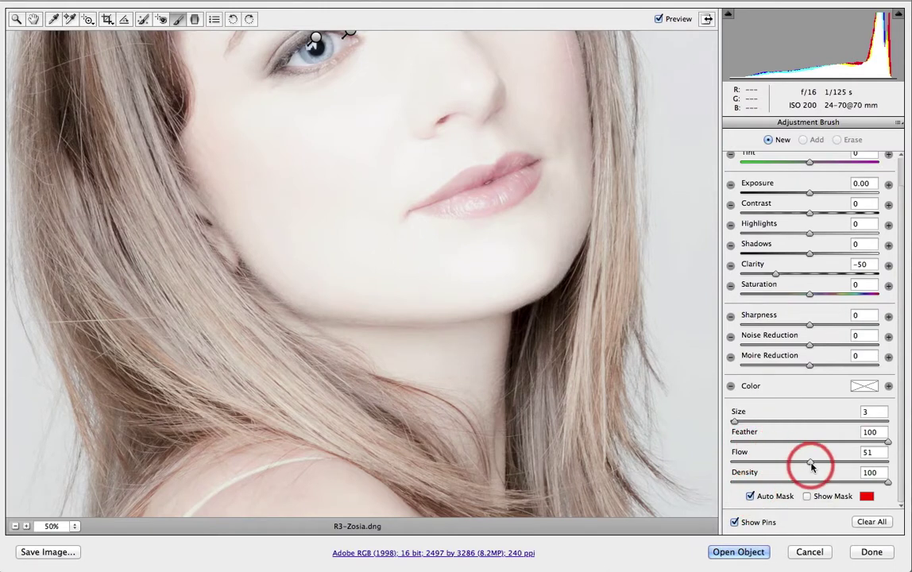
pyautogui.moveTo(810, 464); pyautogui.dragTo(890, 470)
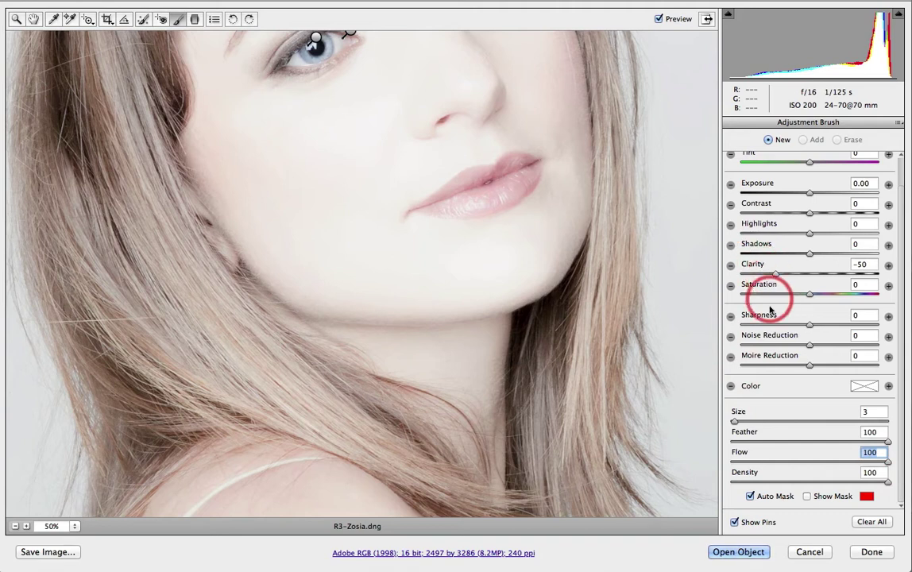
pyautogui.moveTo(809, 324); pyautogui.dragTo(777, 327)
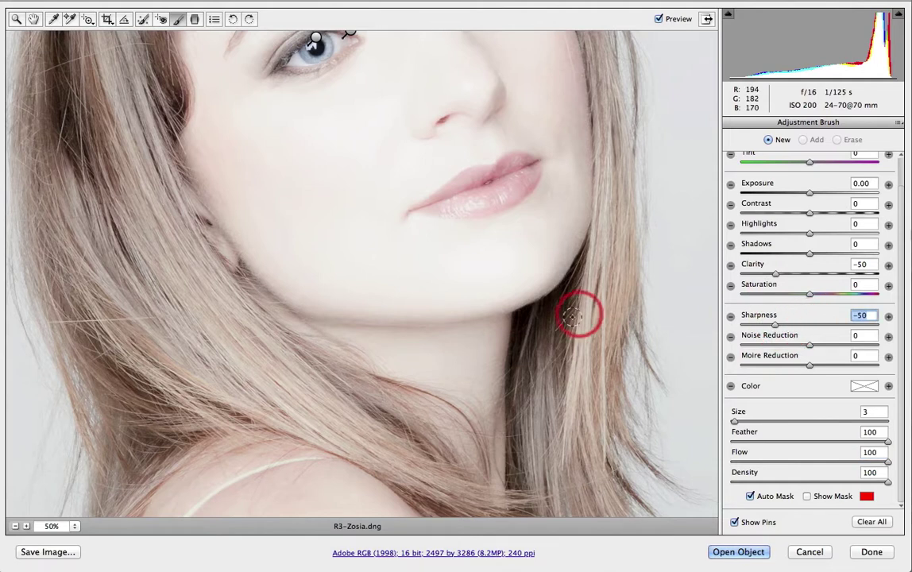
# Paint the softening over the neck and along the jawline with the brush size raised to 7
pyautogui.moveTo(454, 391)
pyautogui.mouseDown()
pyautogui.moveTo(452, 258)
pyautogui.moveTo(432, 280)
pyautogui.mouseUp()
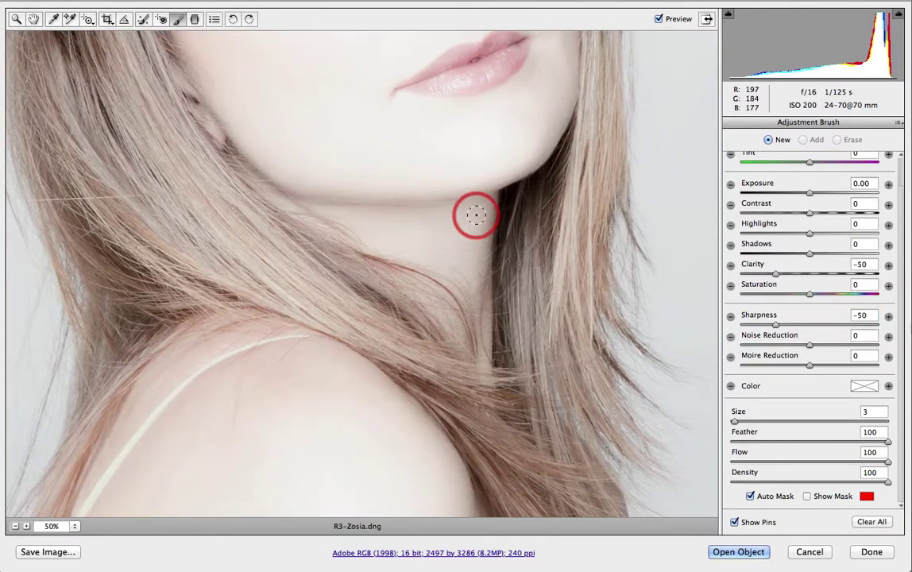
pyautogui.press(']')
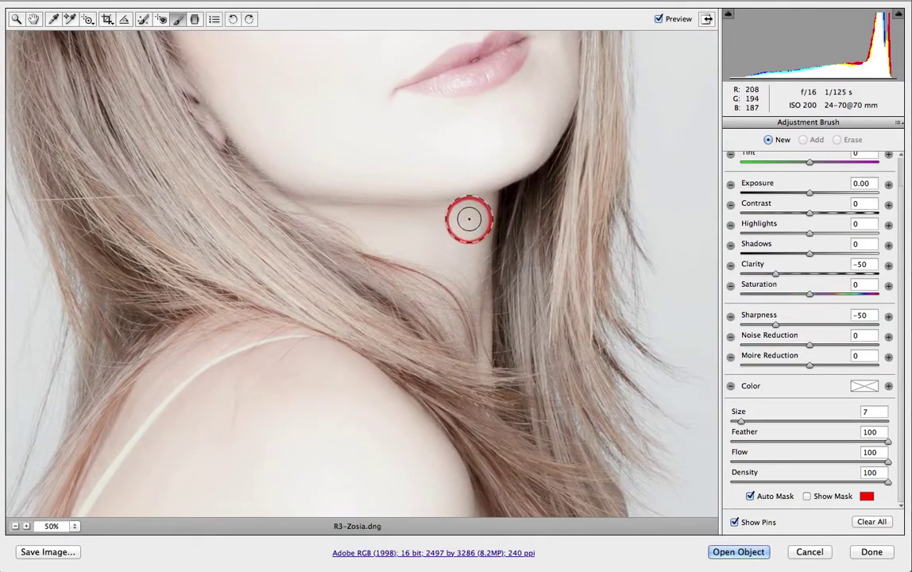
pyautogui.moveTo(468, 216)
pyautogui.mouseDown()
pyautogui.moveTo(477, 297)
pyautogui.moveTo(473, 229)
pyautogui.moveTo(362, 224)
pyautogui.moveTo(342, 212)
pyautogui.moveTo(388, 231)
pyautogui.moveTo(453, 220)
pyautogui.moveTo(478, 314)
pyautogui.moveTo(481, 230)
pyautogui.mouseUp()
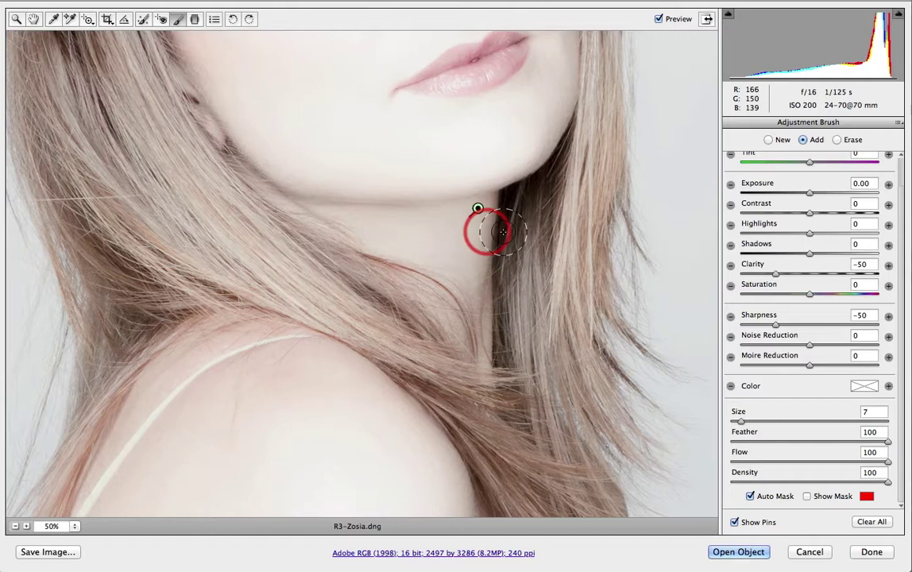
pyautogui.moveTo(307, 173)
pyautogui.mouseDown()
pyautogui.moveTo(393, 204)
pyautogui.moveTo(438, 201)
pyautogui.moveTo(320, 183)
pyautogui.moveTo(397, 191)
pyautogui.mouseUp()
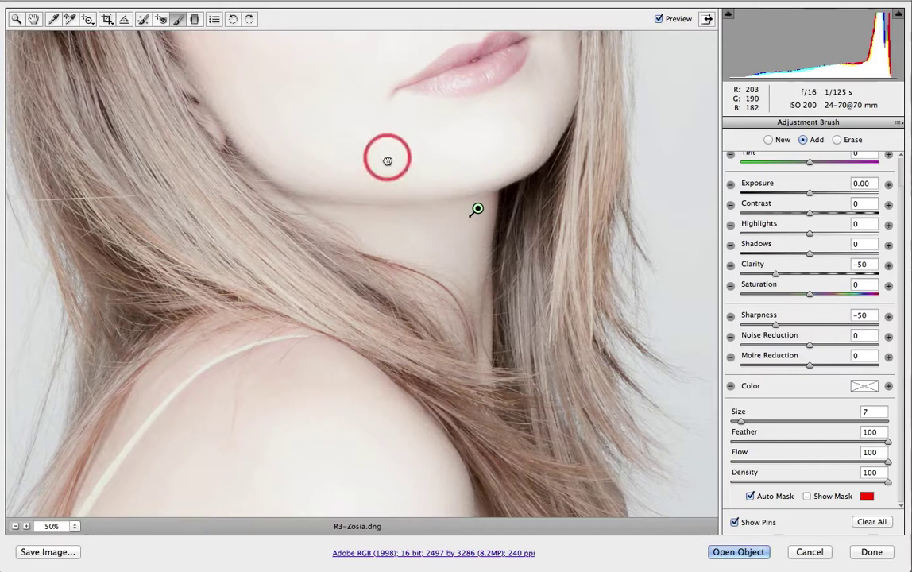
# Reduce the brush size to 5 and paint the softening along the hair-side edge of the cheek and under the opposite eye
pyautogui.moveTo(387, 157); pyautogui.dragTo(387, 363)
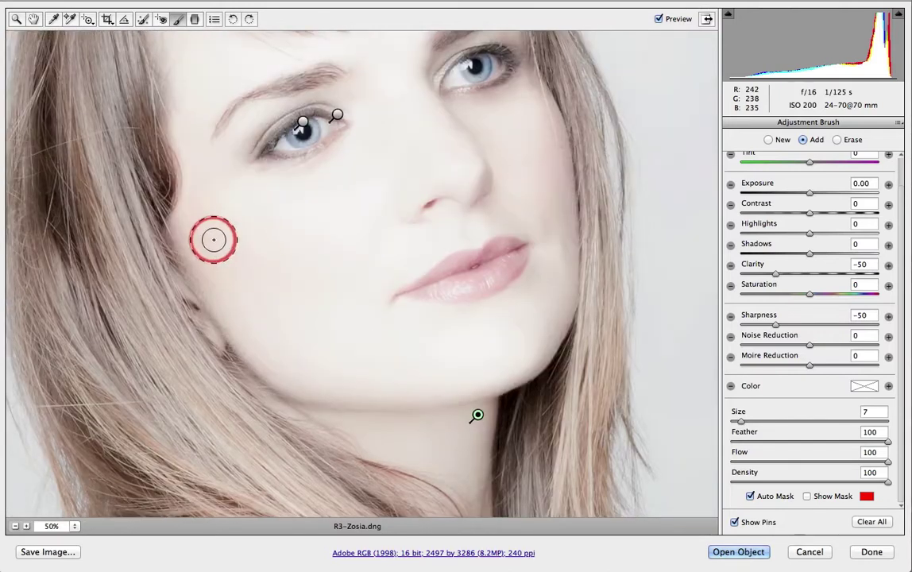
pyautogui.press('[')
pyautogui.press('[')
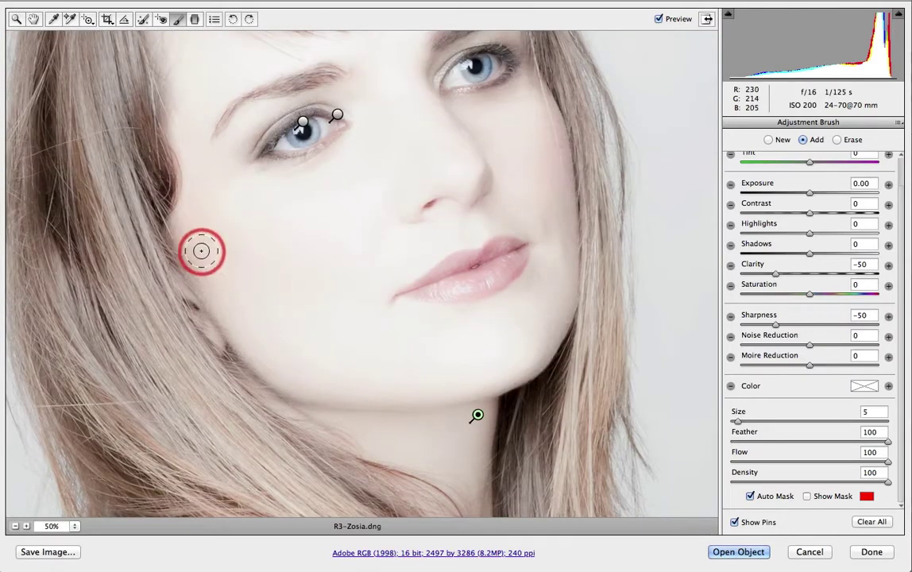
pyautogui.moveTo(181, 246)
pyautogui.mouseDown()
pyautogui.moveTo(240, 347)
pyautogui.moveTo(283, 388)
pyautogui.moveTo(203, 298)
pyautogui.mouseUp()
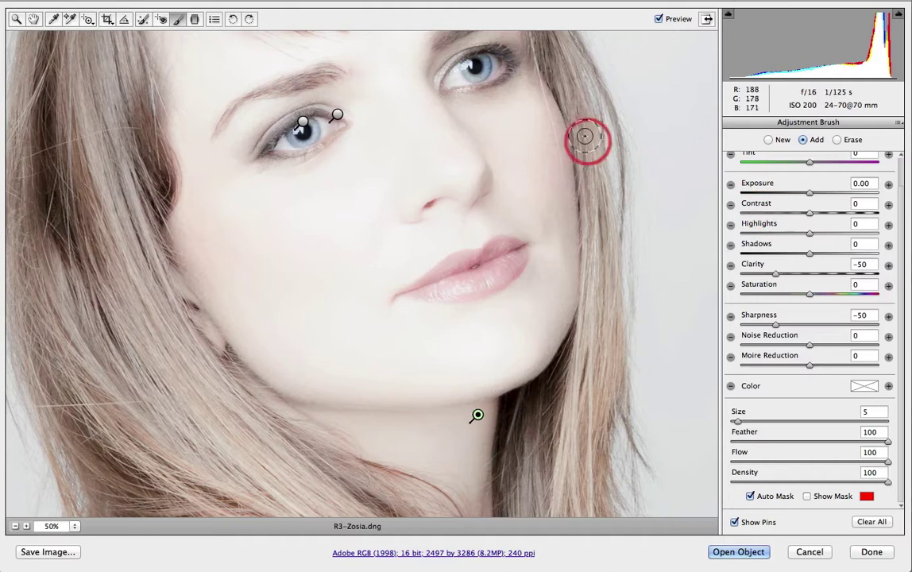
pyautogui.moveTo(545, 116)
pyautogui.mouseDown()
pyautogui.moveTo(566, 240)
pyautogui.moveTo(529, 180)
pyautogui.moveTo(528, 122)
pyautogui.moveTo(508, 135)
pyautogui.mouseUp()
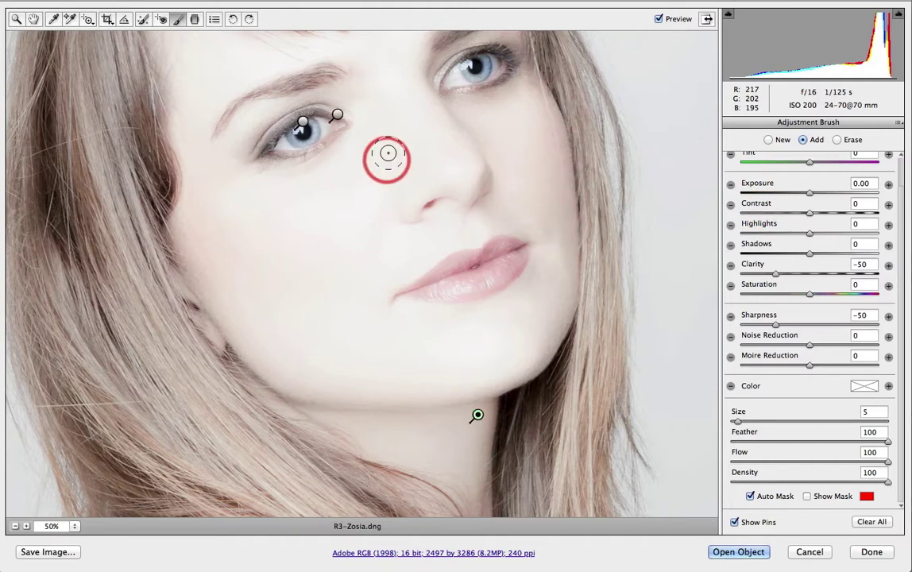
# Leave the Adjustment Brush and show the whole portrait in the preview
pyautogui.scroll(5, 369, 284)
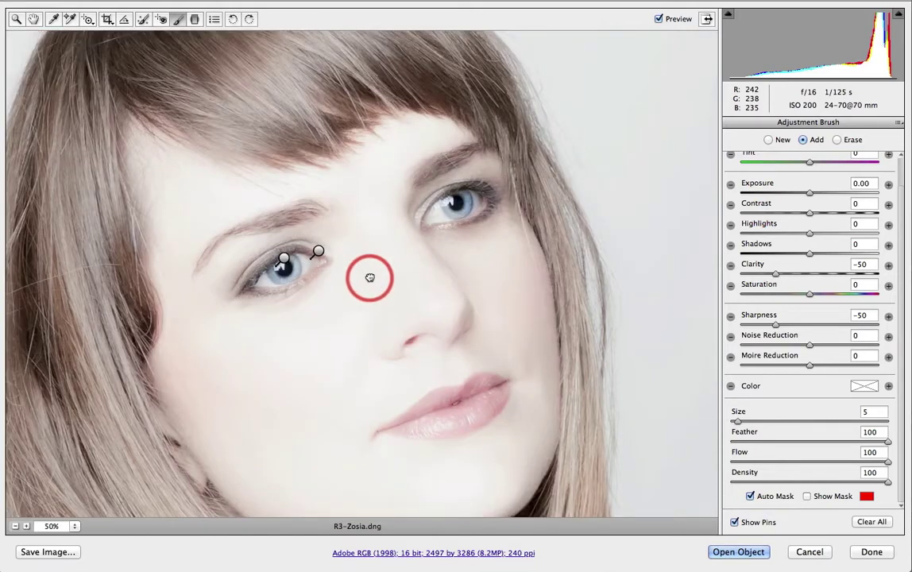
pyautogui.moveTo(368, 278); pyautogui.dragTo(370, 261)
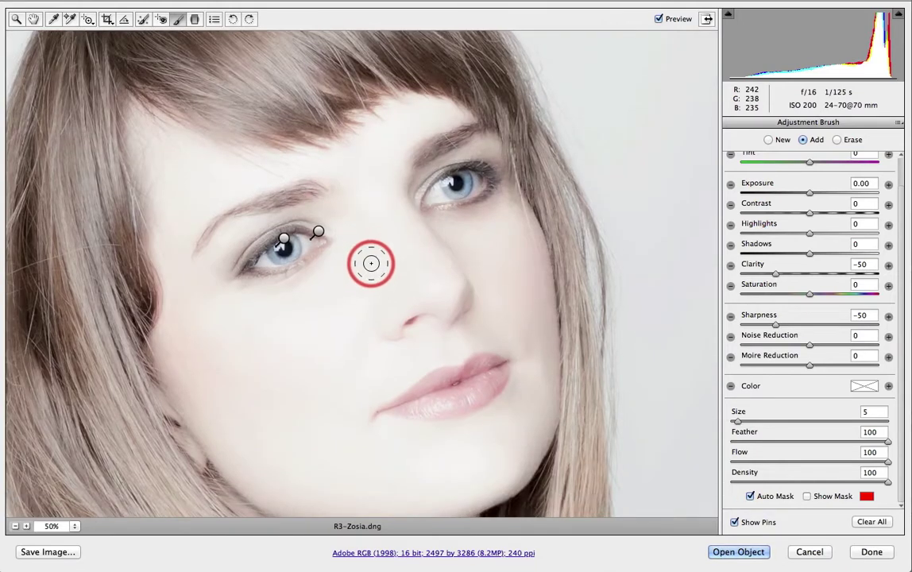
pyautogui.keyDown('alt'); pyautogui.click(372, 263); pyautogui.keyUp('alt')
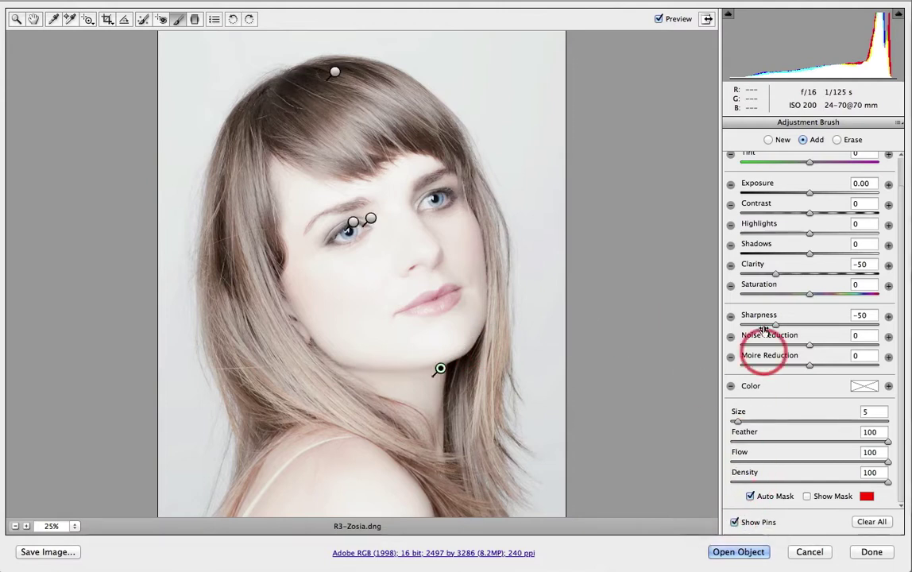
pyautogui.scroll(2, 762, 334)
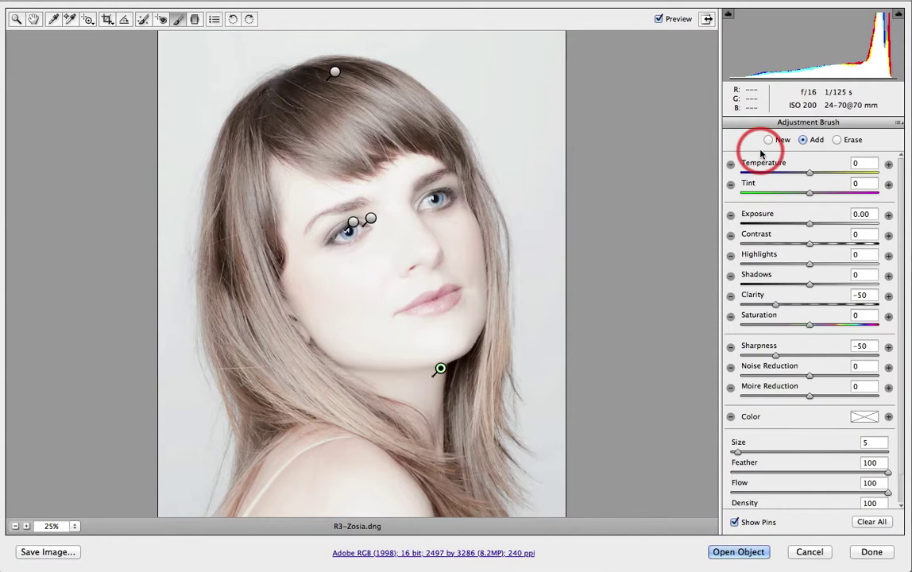
pyautogui.click(340, 79)
pyautogui.click(19, 21)
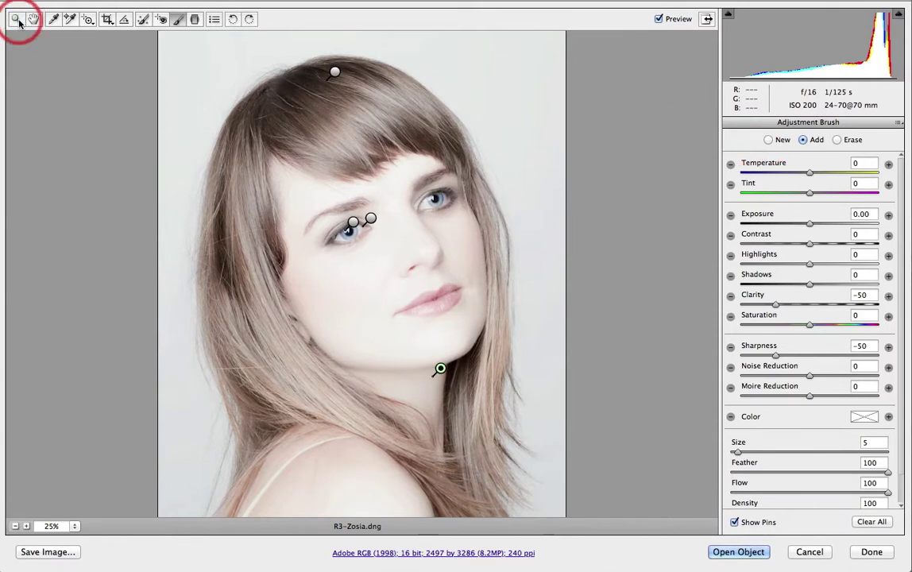
pyautogui.click(16, 22)
pyautogui.keyDown('alt'); pyautogui.click(285, 97); pyautogui.keyUp('alt')
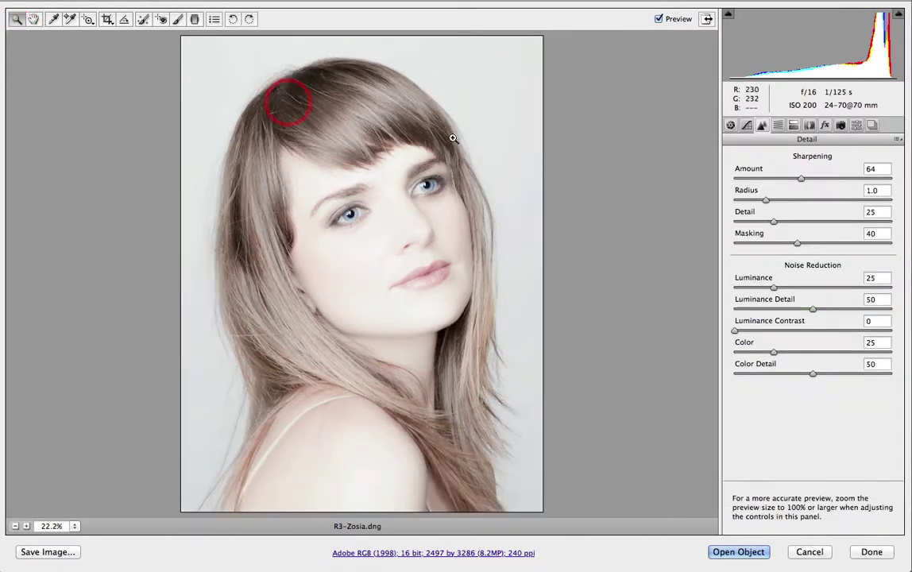
# Raise the black point of the Blue channel's point tone curve to Output 47 at Input 0
pyautogui.click(730, 126)
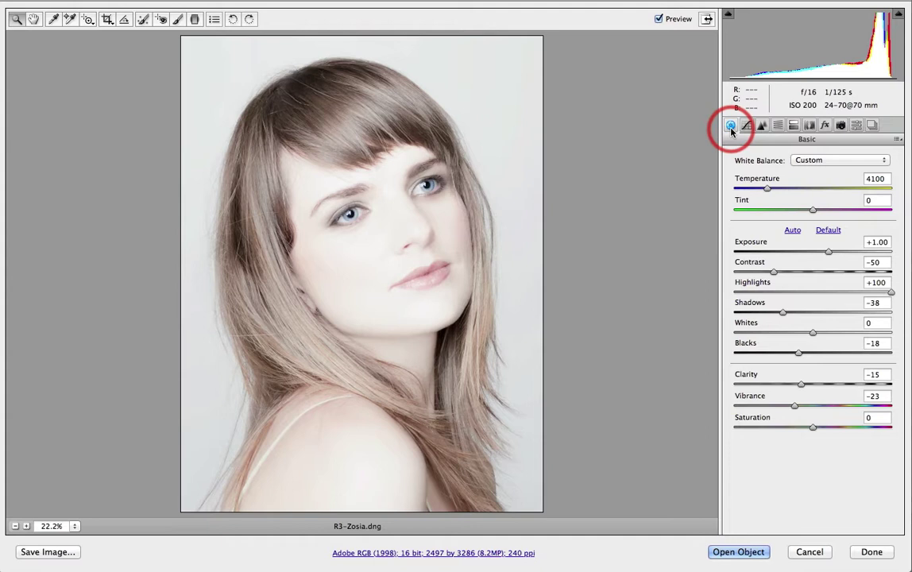
pyautogui.click(746, 127)
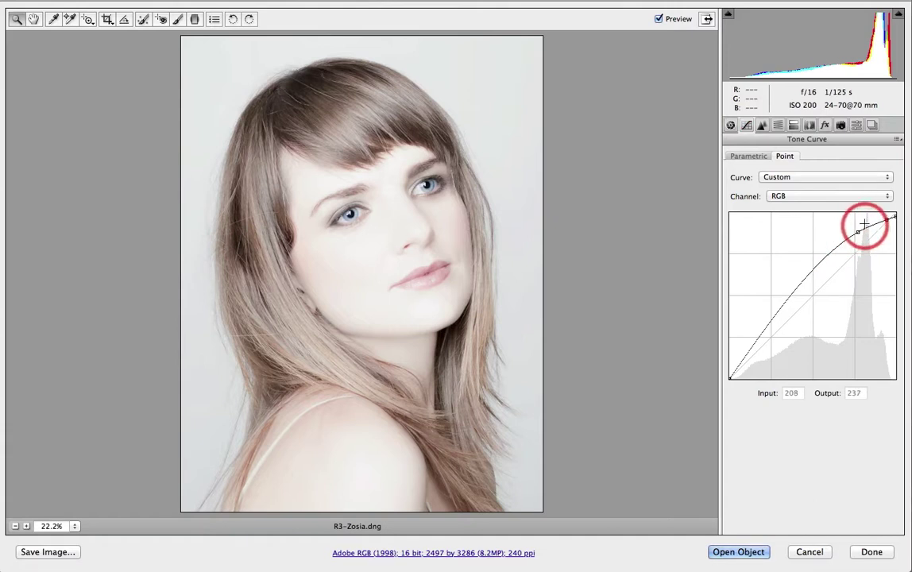
pyautogui.click(809, 198)
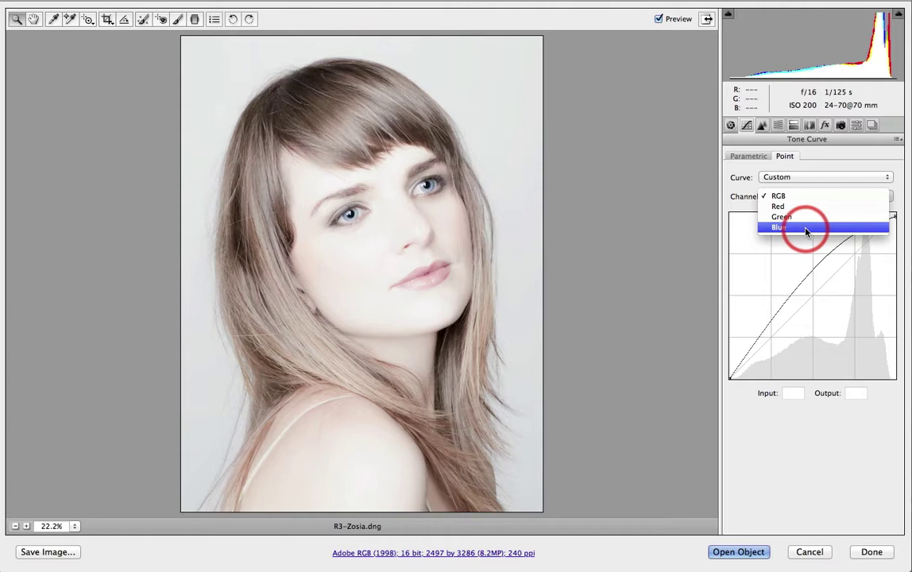
pyautogui.click(806, 232)
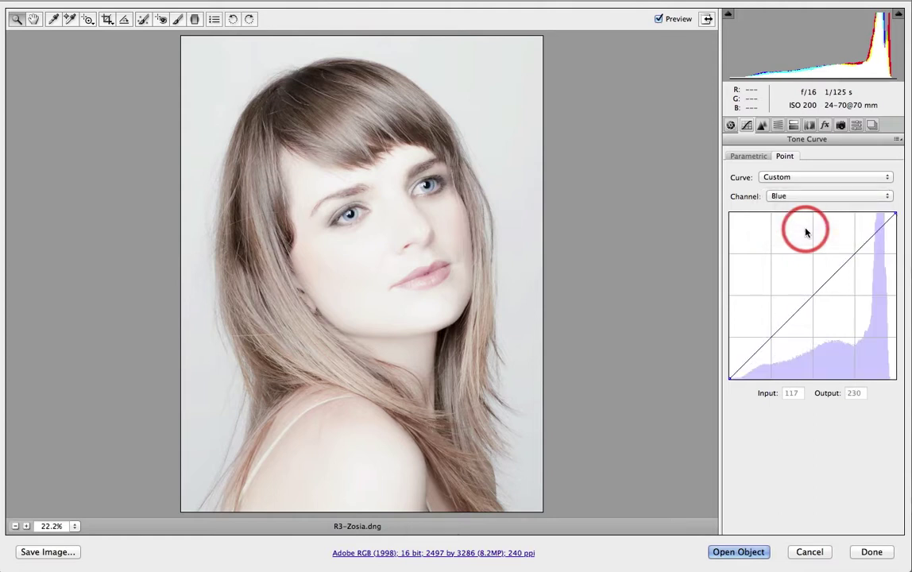
pyautogui.click(736, 358)
pyautogui.moveTo(735, 358); pyautogui.dragTo(718, 348)
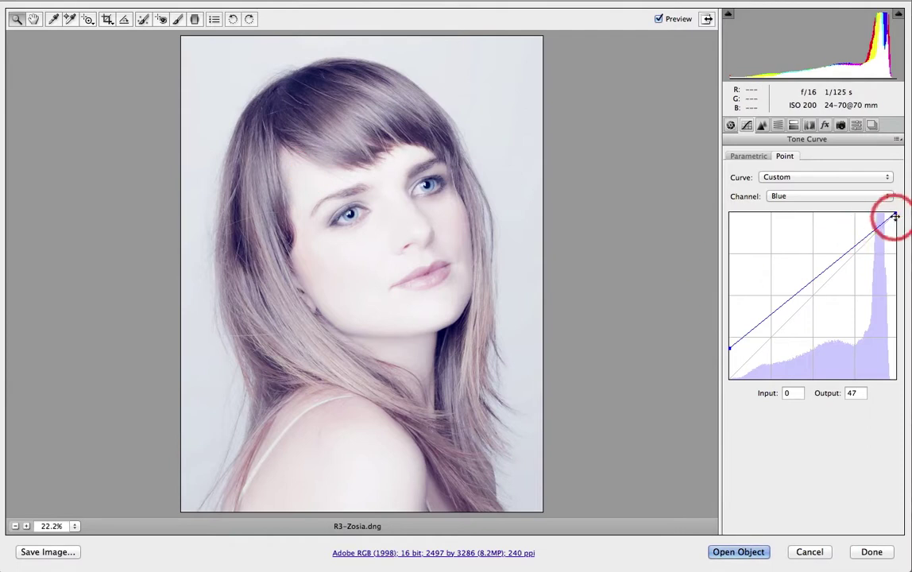
# Lower the white point of the Blue channel's point curve to Output 229 at Input 254
pyautogui.moveTo(894, 213); pyautogui.dragTo(895, 231)
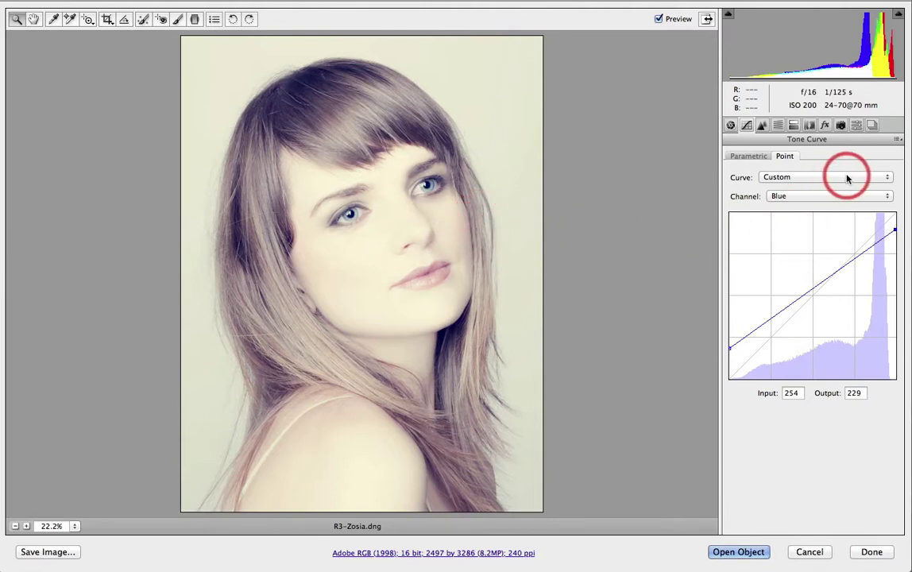
# Move the Red channel's white point to Input 244, Output 254 and darken its shadows with a curve point at Input 65, Output 39
pyautogui.click(815, 196)
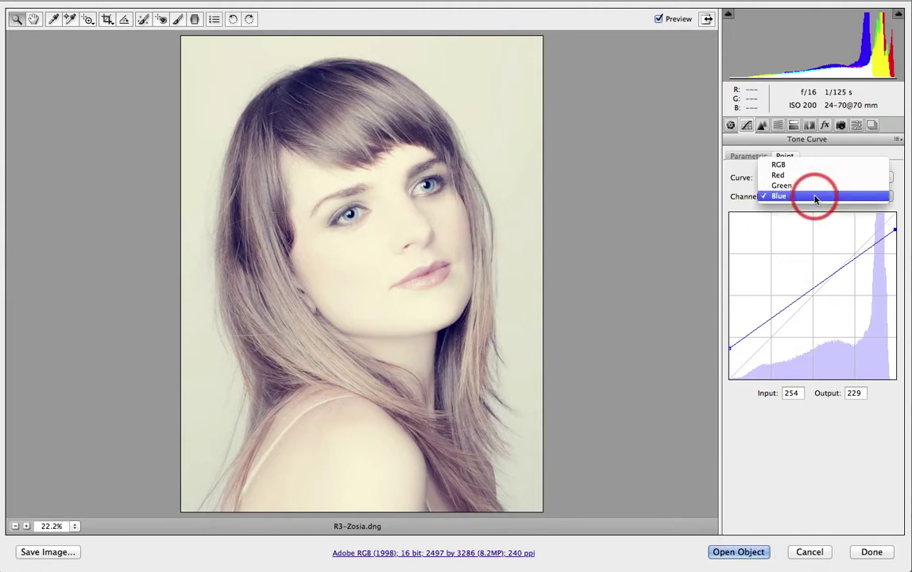
pyautogui.click(807, 176)
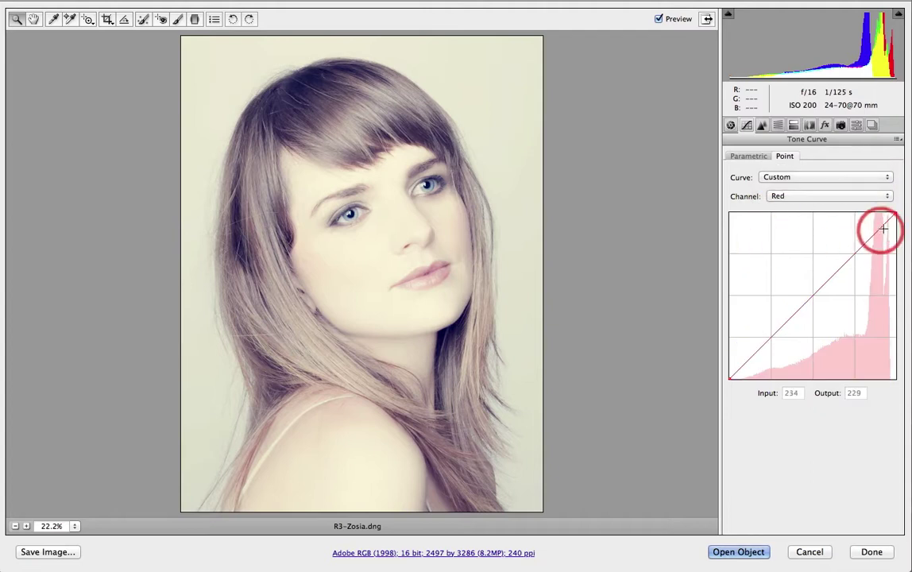
pyautogui.moveTo(895, 214); pyautogui.dragTo(889, 213)
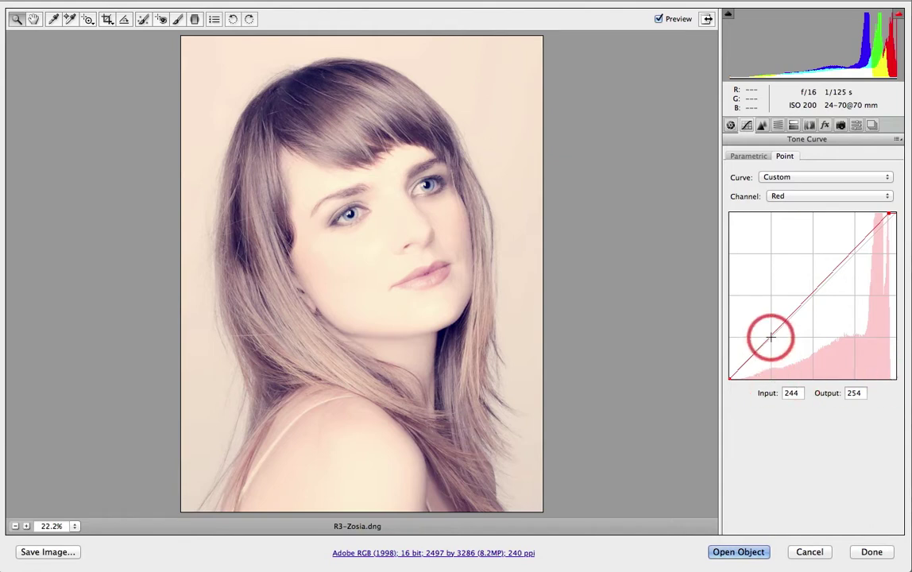
pyautogui.moveTo(770, 338); pyautogui.dragTo(771, 356)
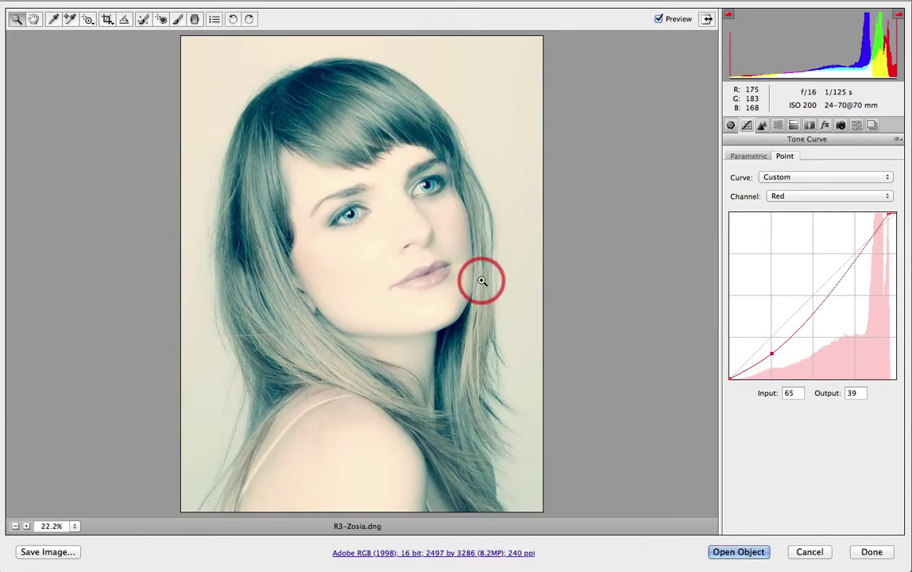
# Add contrast to the RGB point curve with a shadow point at Input 53, Output 51 and a midtone point at Input 121, Output 158
pyautogui.click(813, 201)
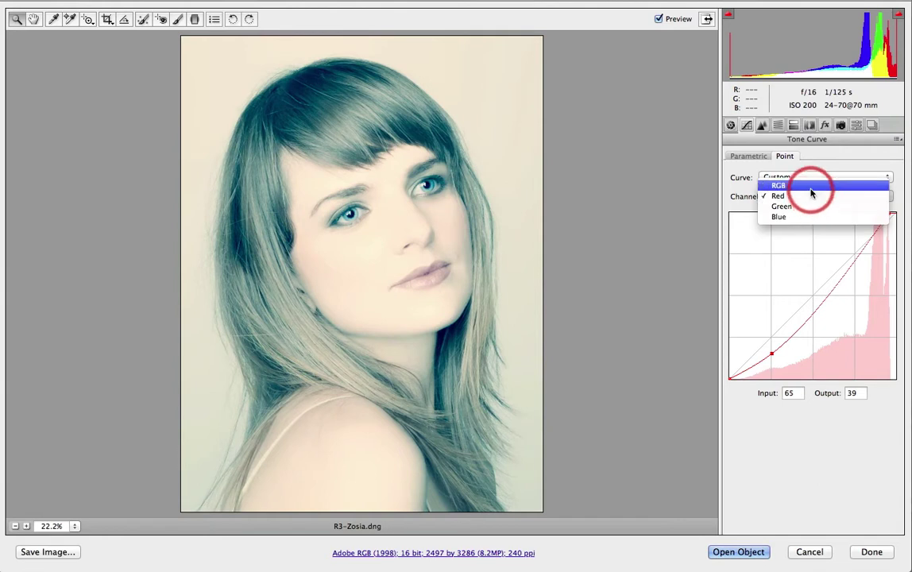
pyautogui.click(814, 187)
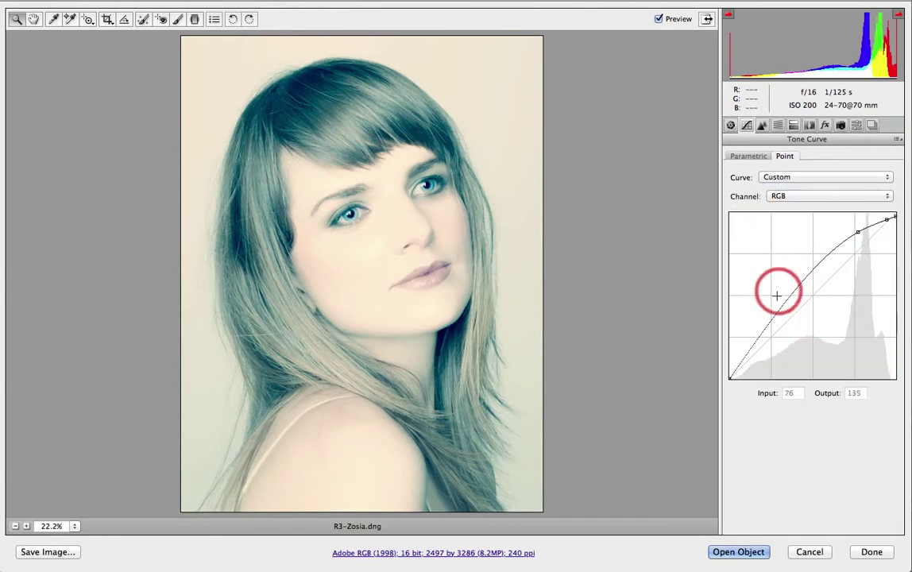
pyautogui.moveTo(762, 332); pyautogui.dragTo(763, 345)
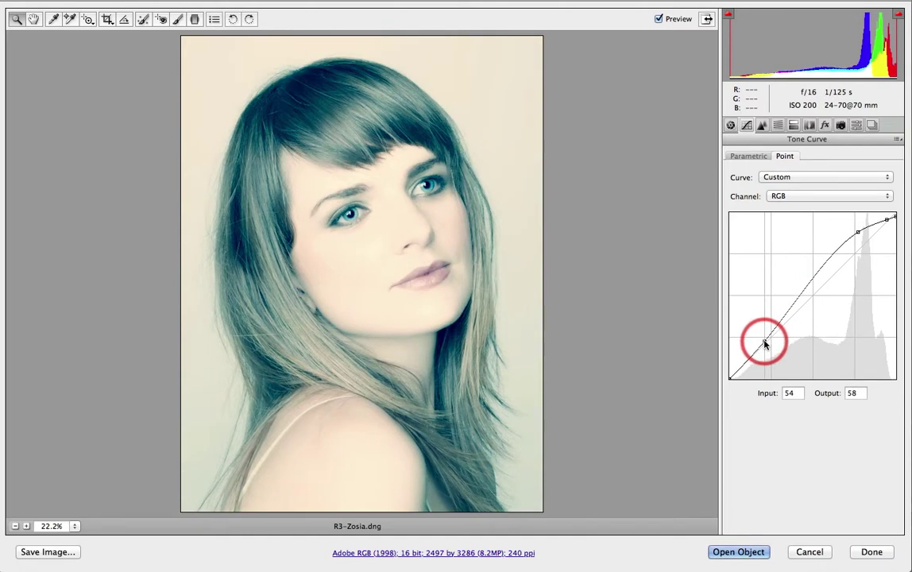
pyautogui.moveTo(811, 289); pyautogui.dragTo(810, 279)
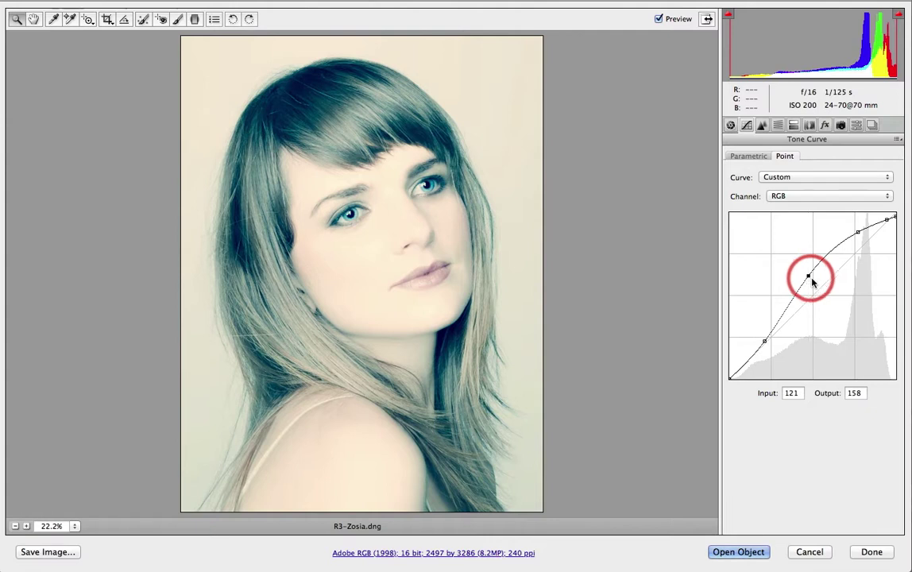
pyautogui.moveTo(764, 344); pyautogui.dragTo(763, 346)
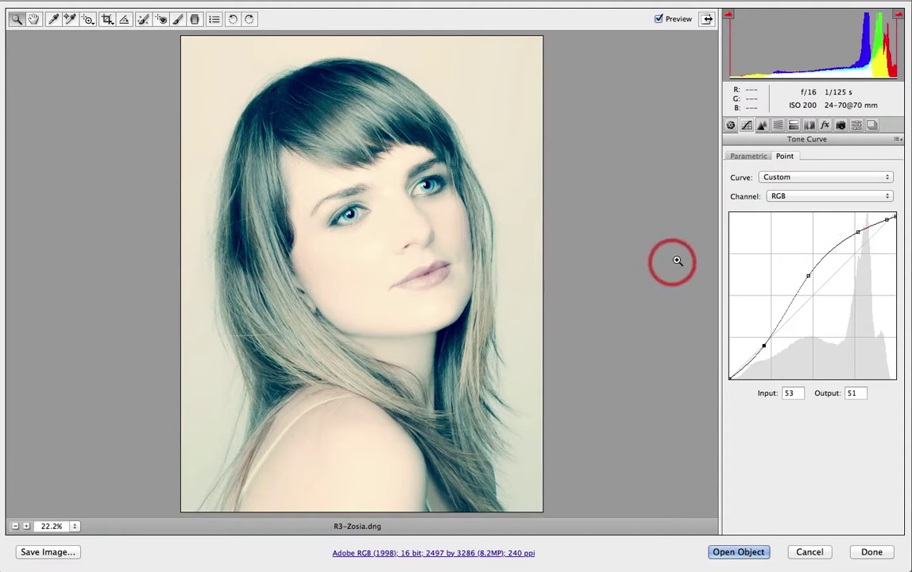
# Save only the Point Curve subset of the settings as Cross Process.xmp in the Curves folder
pyautogui.click(897, 140)
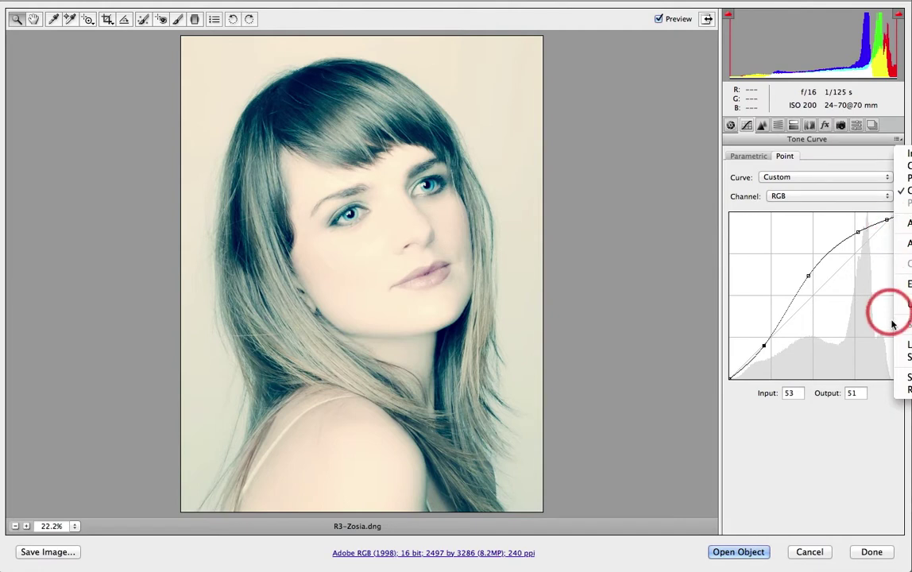
pyautogui.click(905, 356)
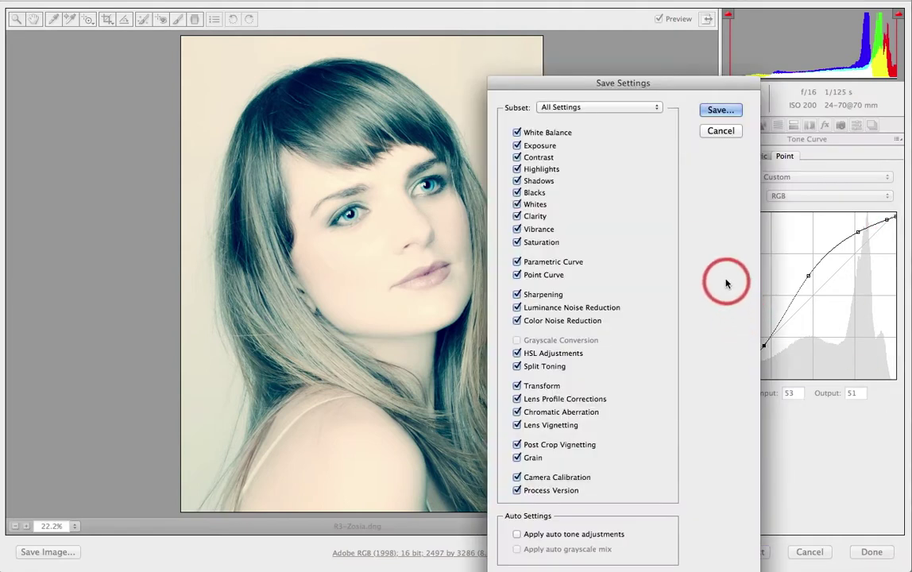
pyautogui.moveTo(684, 85); pyautogui.dragTo(674, 42)
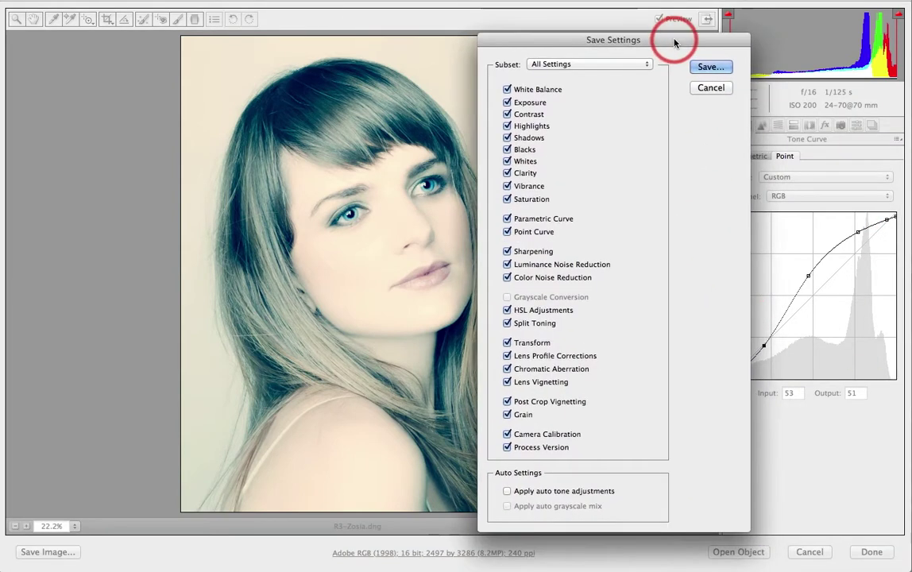
pyautogui.click(623, 68)
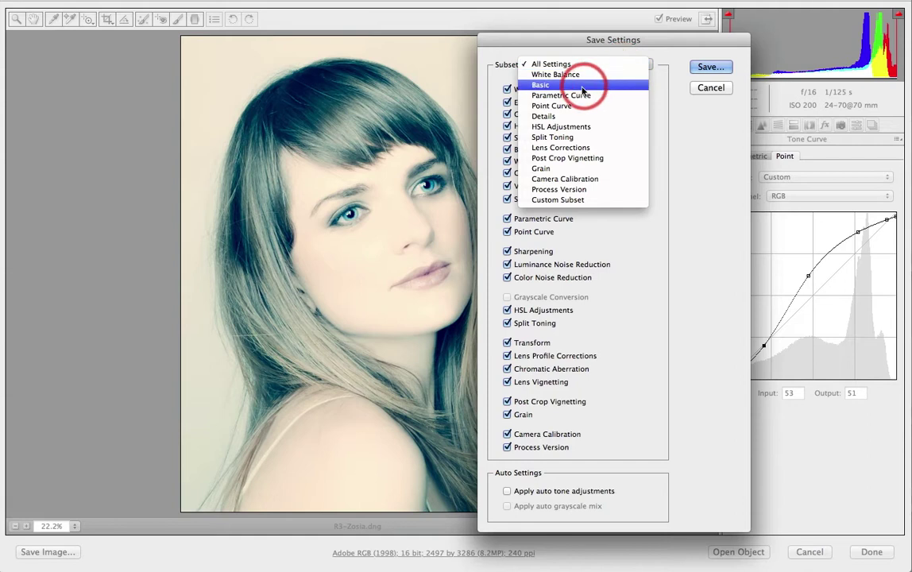
pyautogui.click(636, 105)
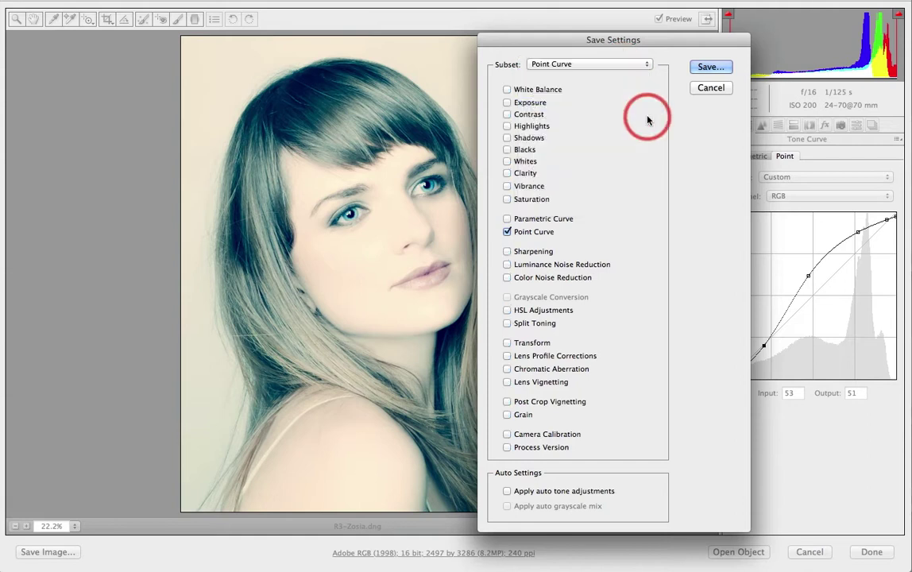
pyautogui.click(706, 68)
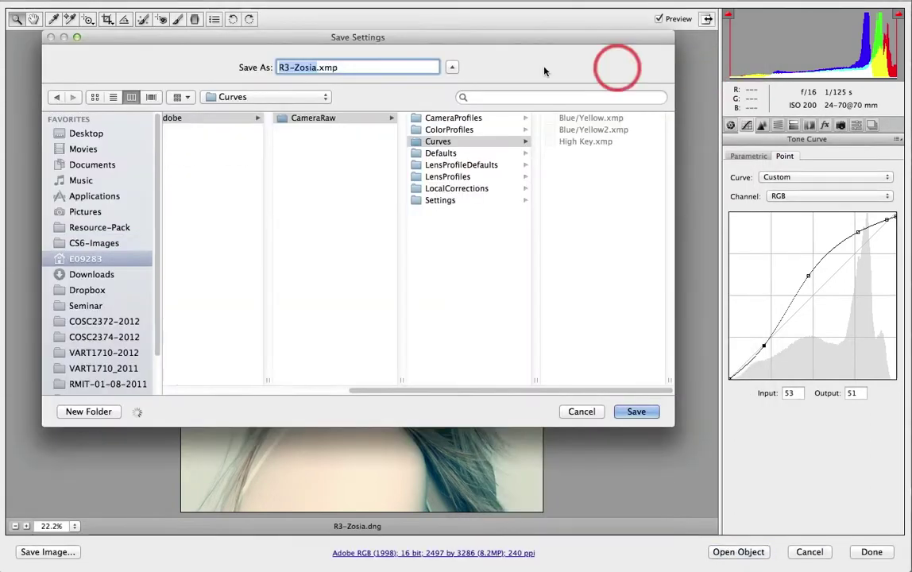
pyautogui.write('Cross ')
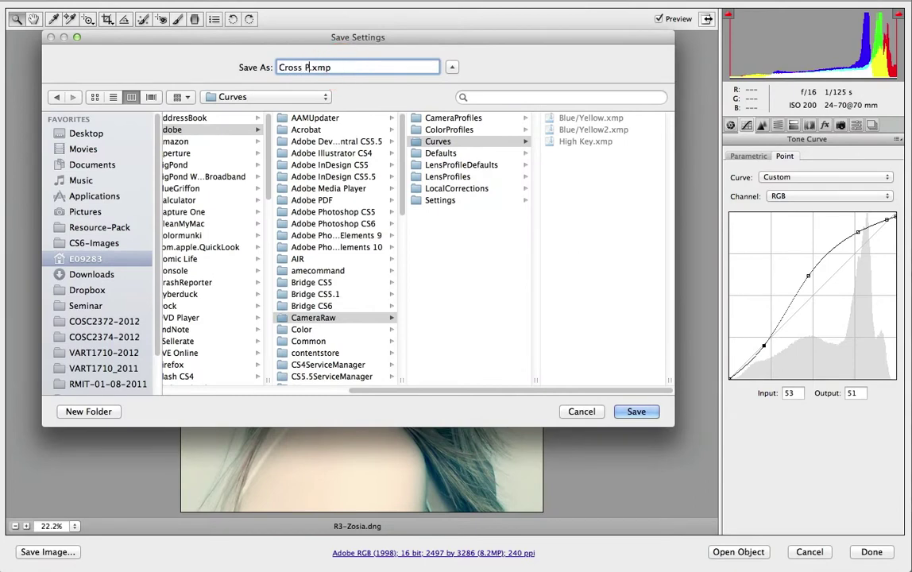
pyautogui.write('Process')
pyautogui.click(639, 413)
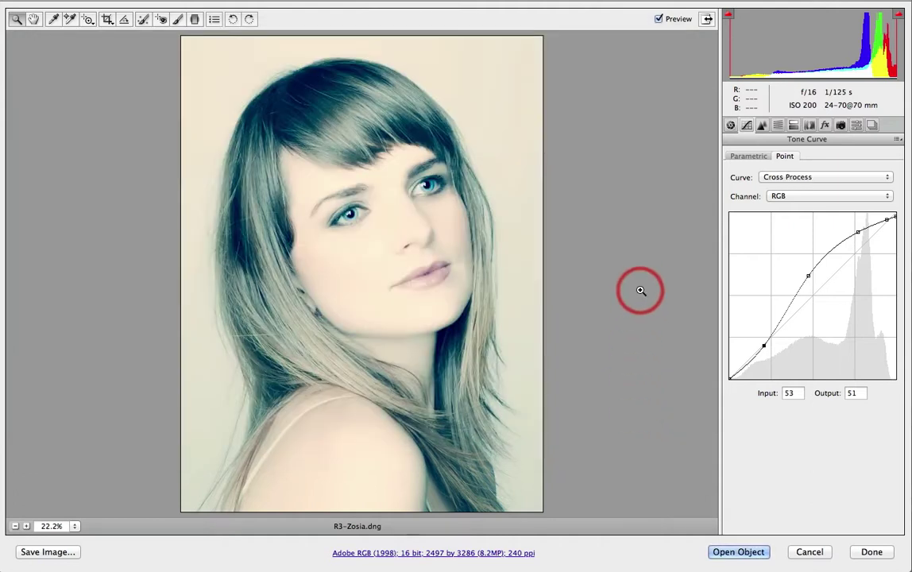
# Show the list of saved Camera Raw presets
pyautogui.click(857, 130)
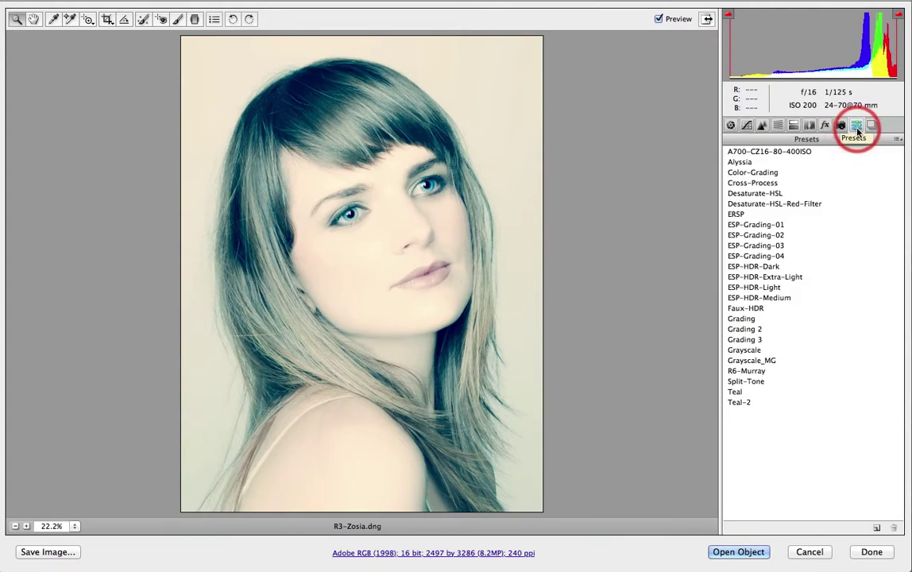